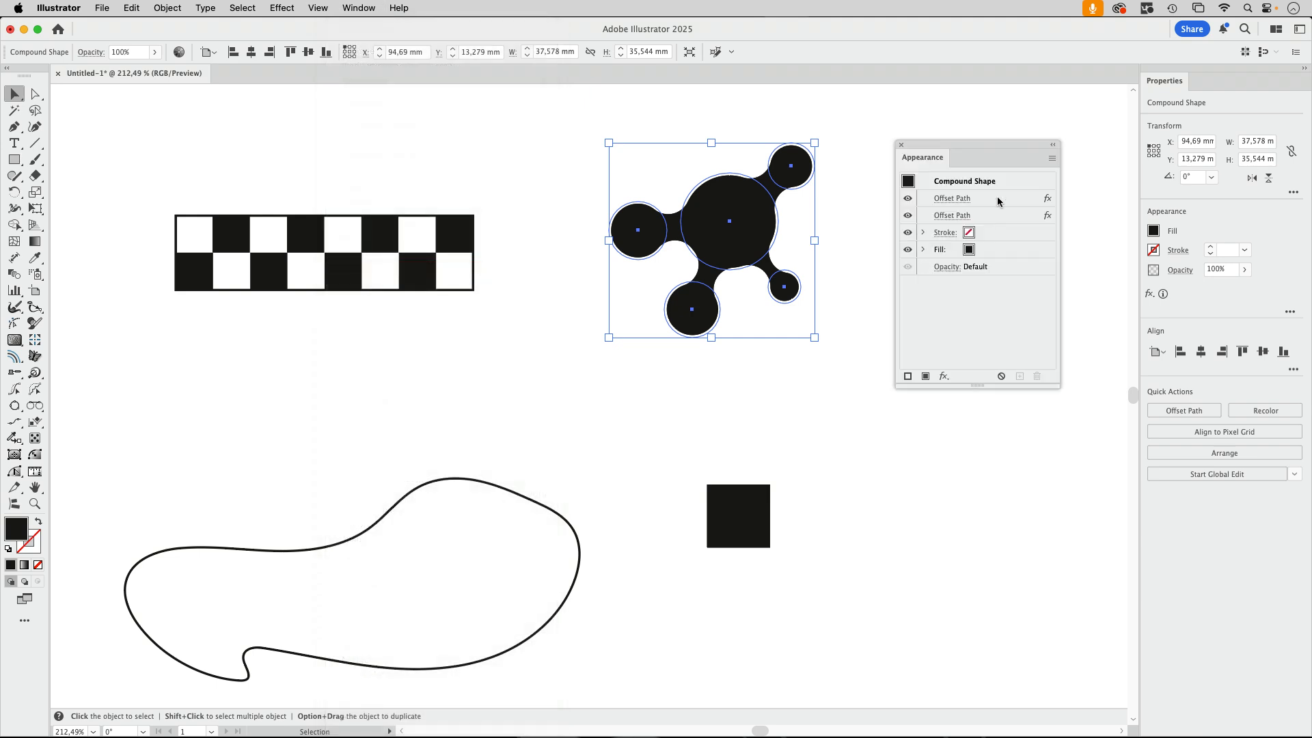
Step: Examine the two Offset Path effects stacked in the compound shape's appearance
left_click(994, 202)
left_click(997, 217)
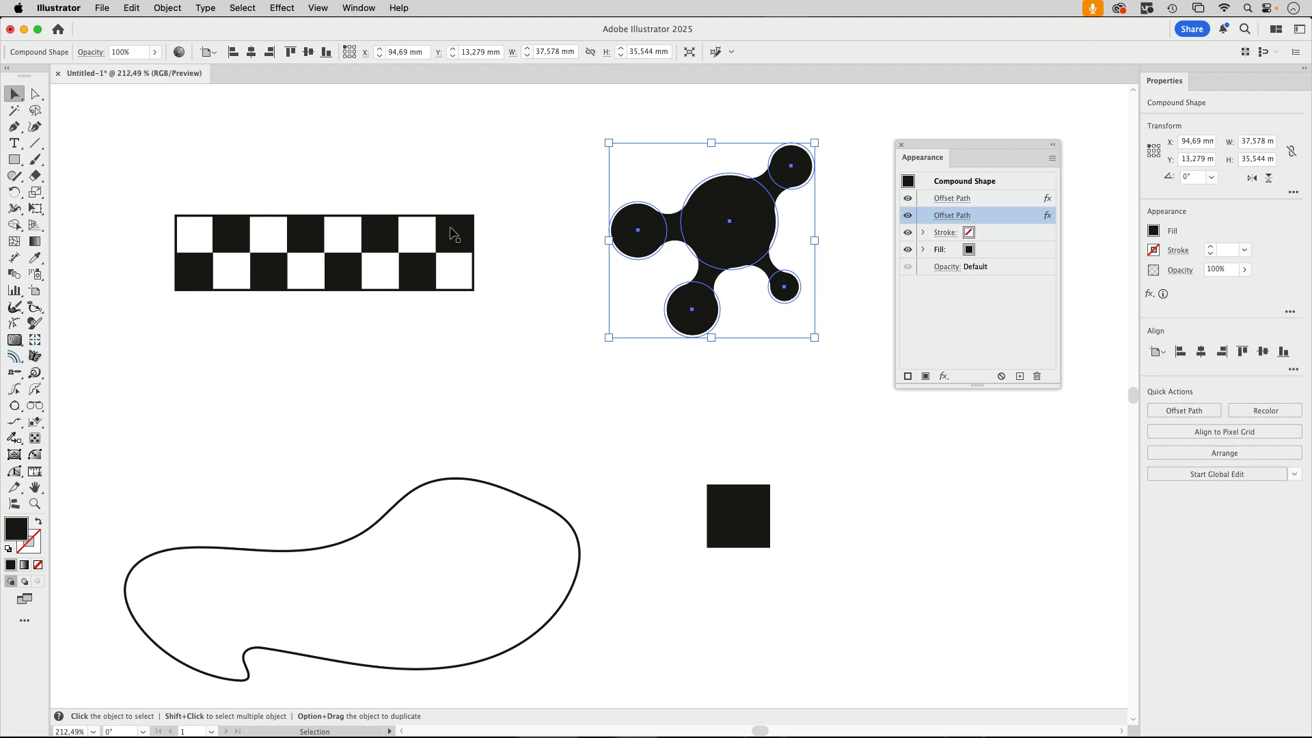
Step: Move the checkerboard group downward and apply a horizontal Fish warp to it with 100% bend
left_click_drag(448, 229, 449, 289)
scroll(547, 199, "left", 5)
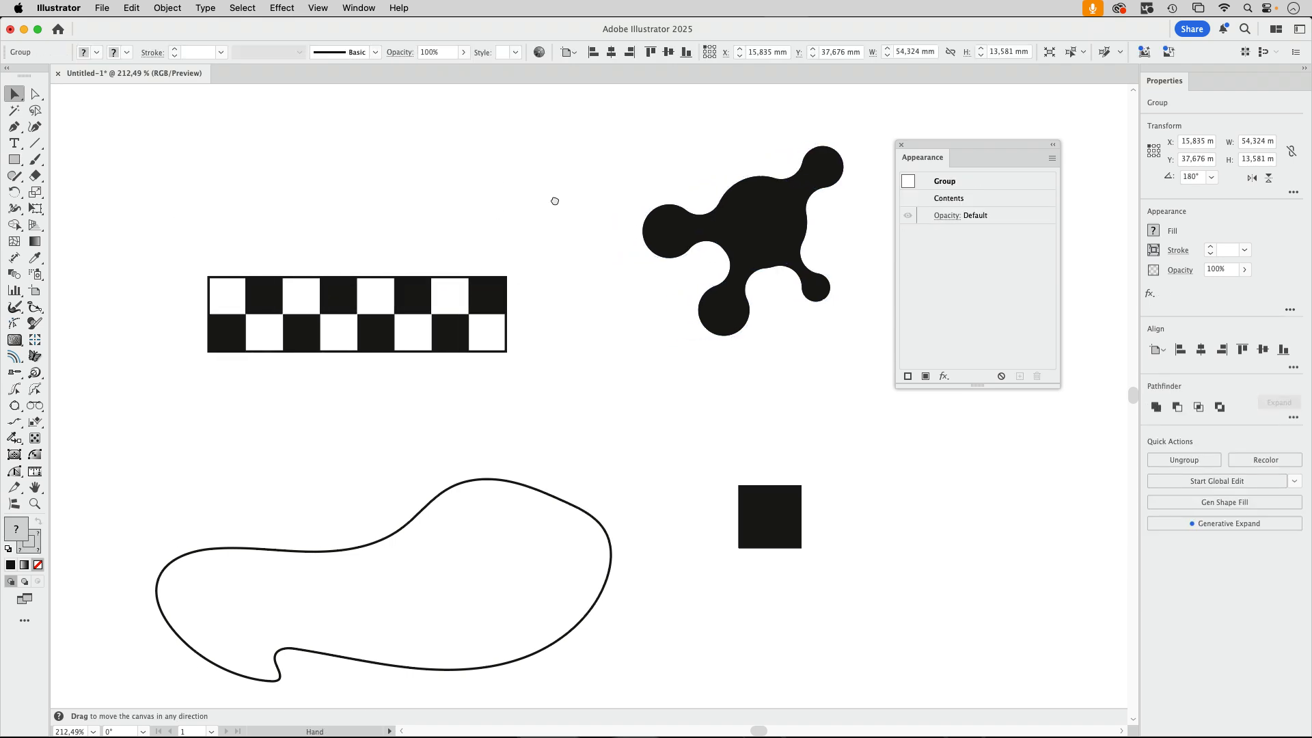
left_click(285, 8)
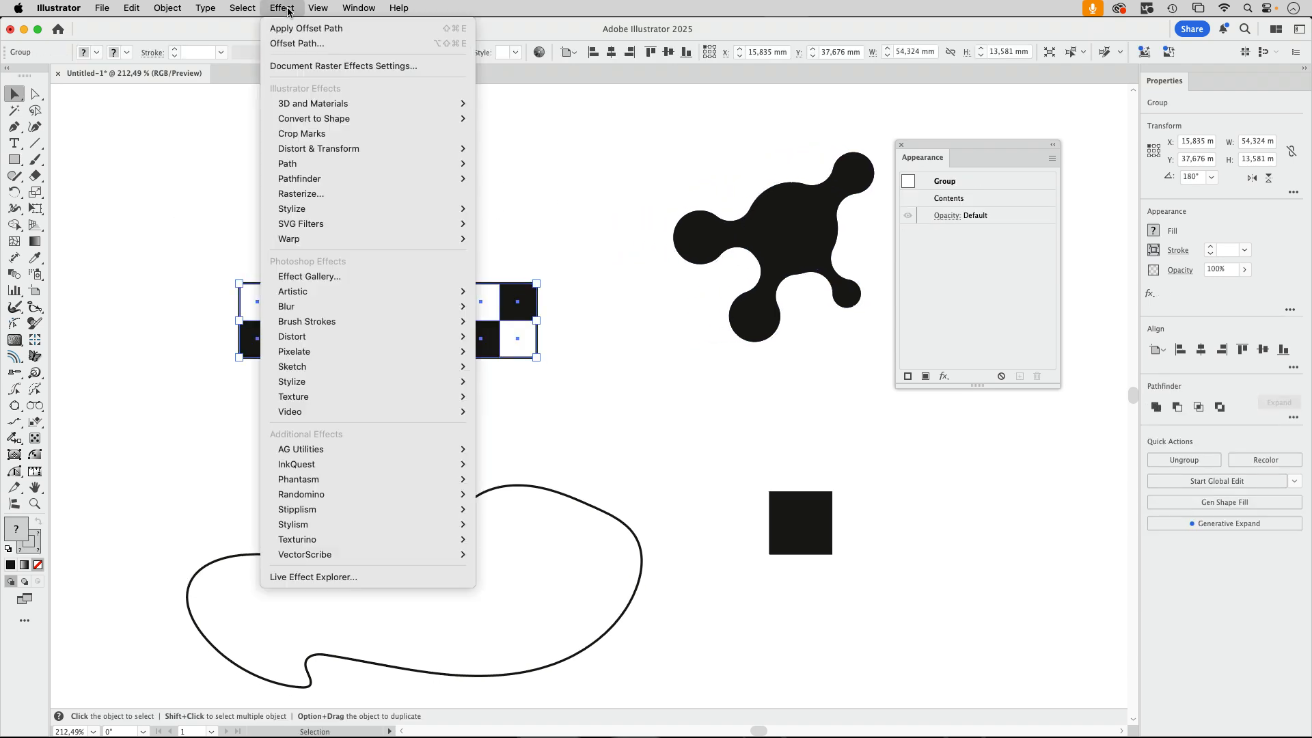
mouse_move(316, 240)
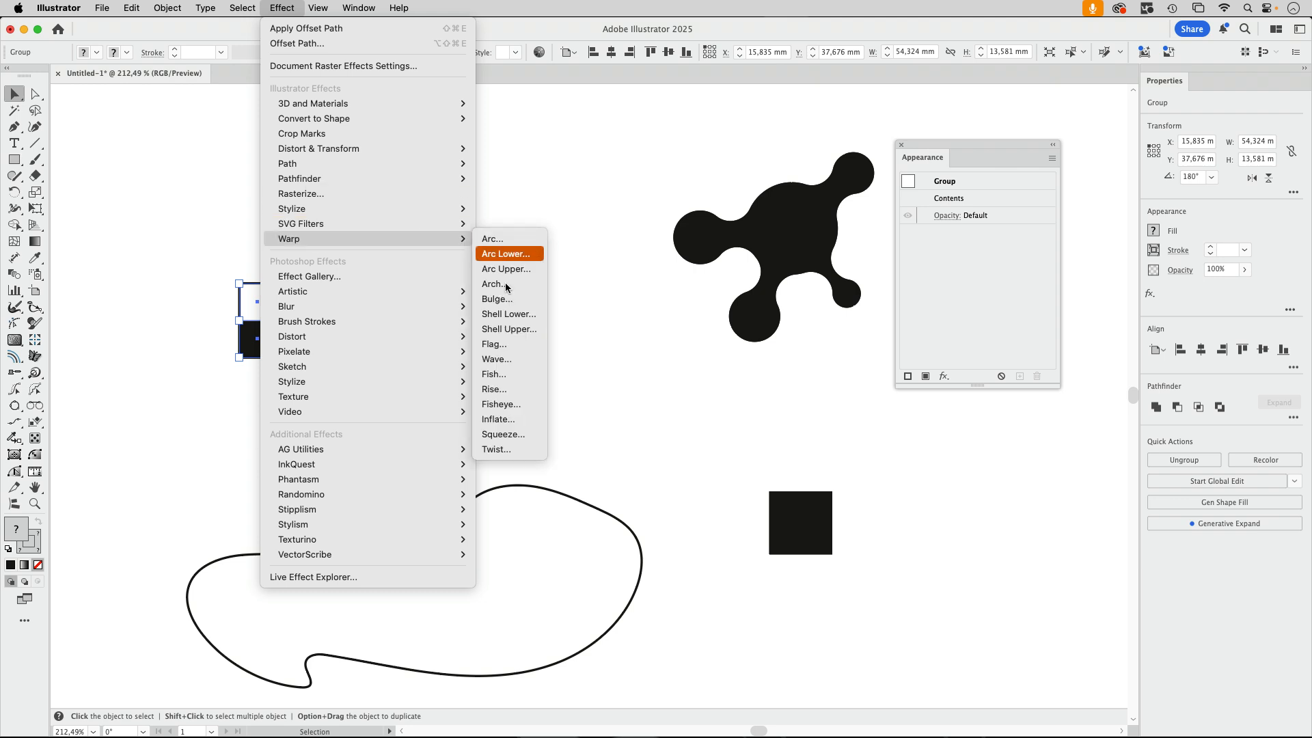
left_click(491, 374)
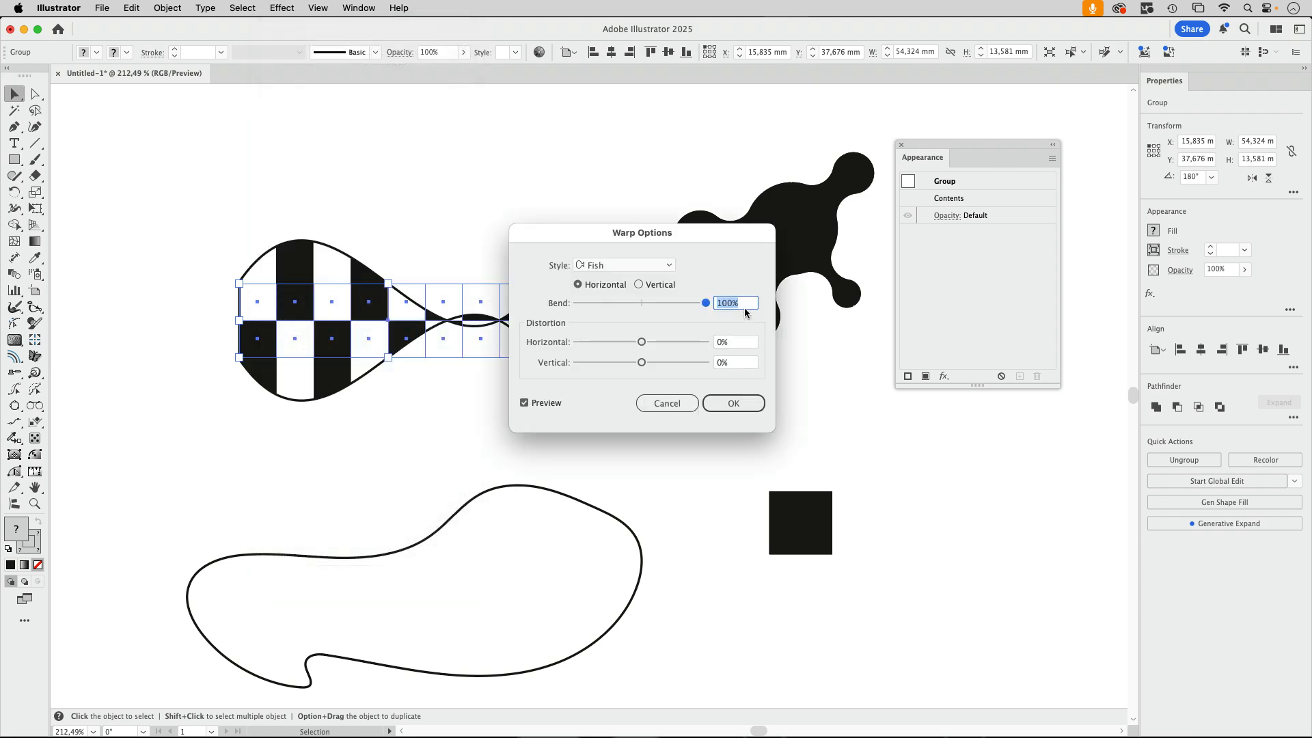
left_click_drag(723, 244, 812, 244)
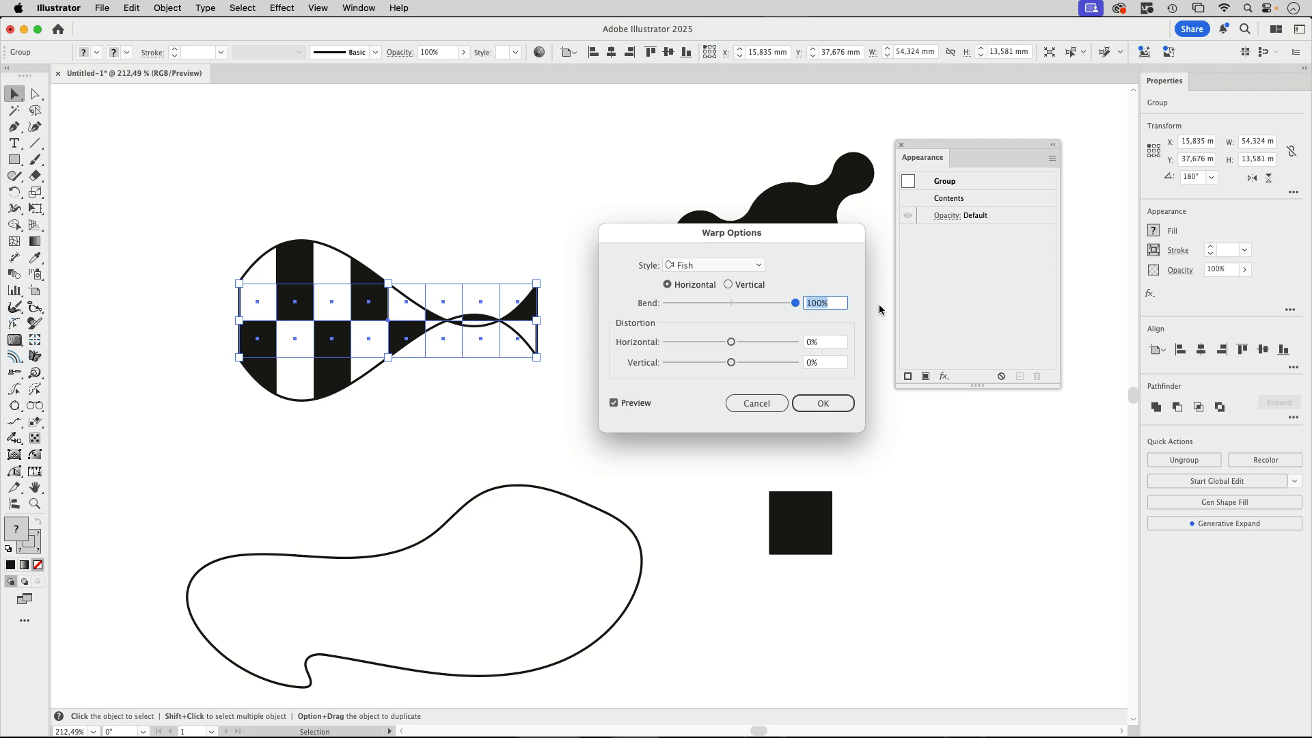
left_click(823, 404)
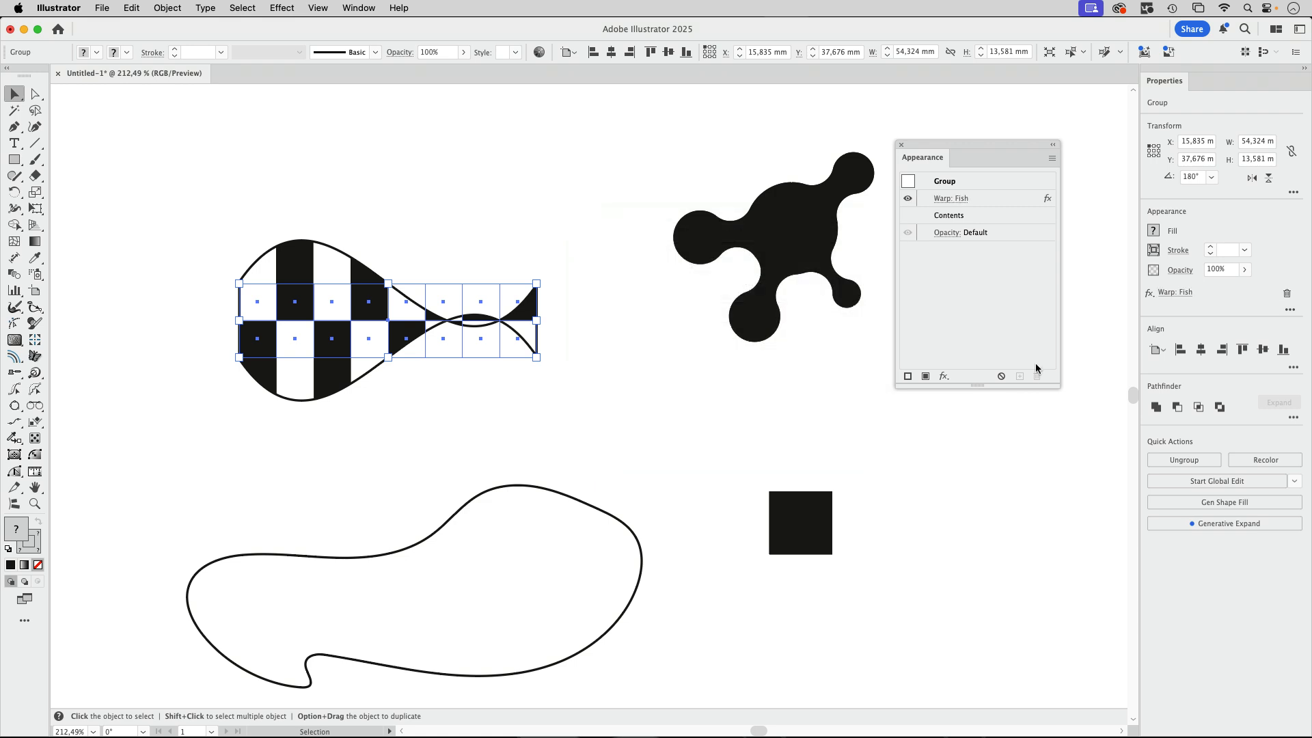
Step: Apply a second Fish warp instance with 100% bend to the checkerboard group
left_click(289, 13)
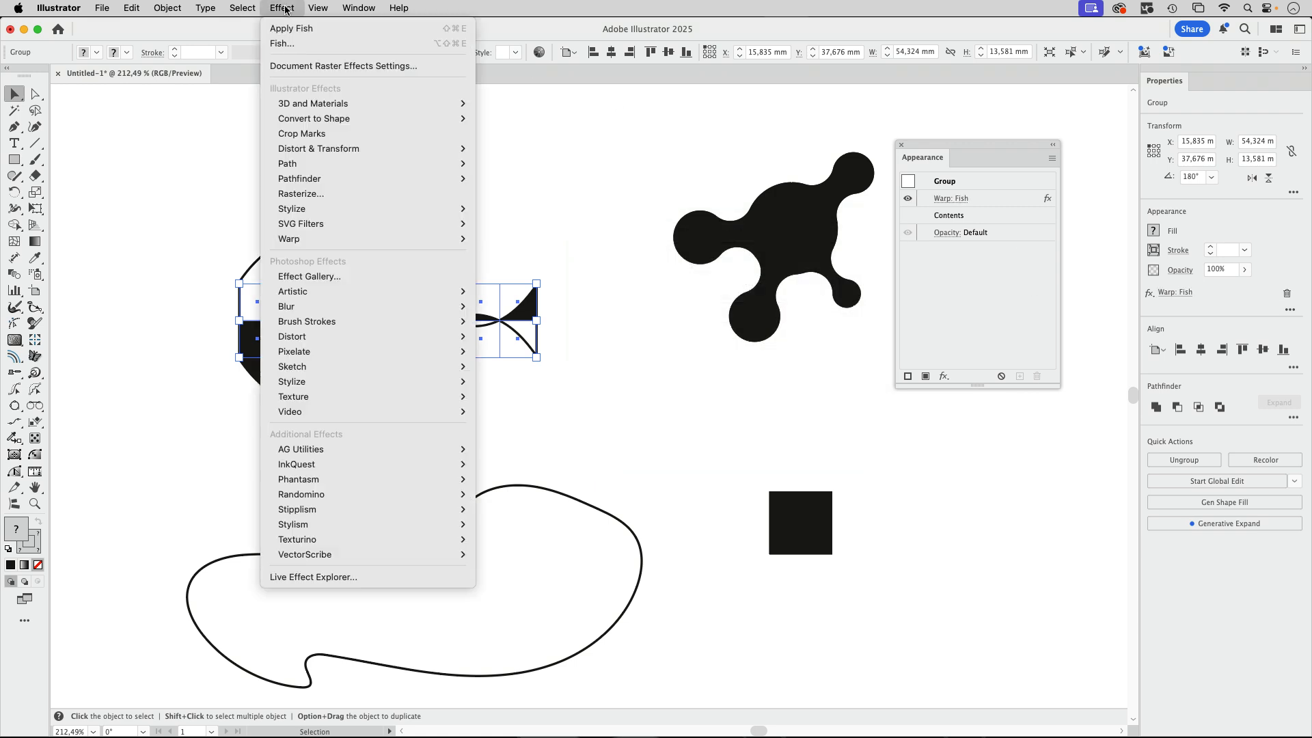
left_click(296, 45)
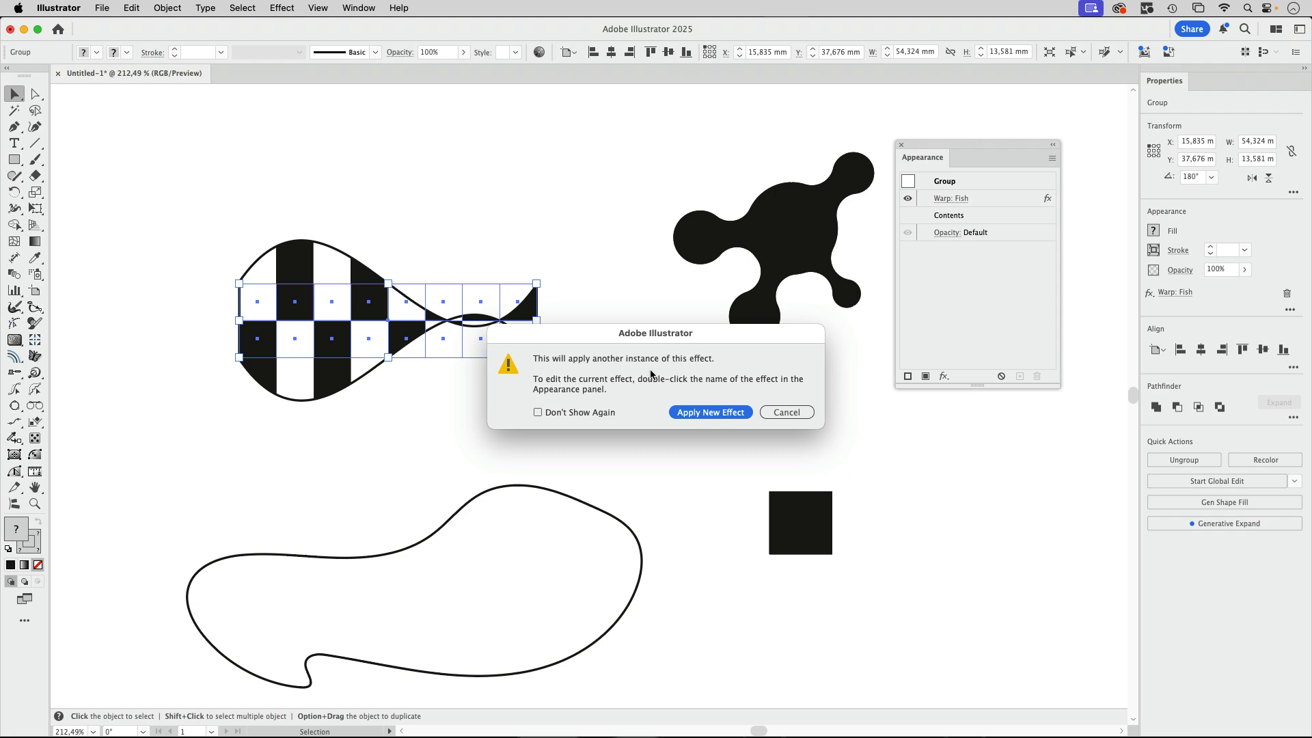
left_click(708, 411)
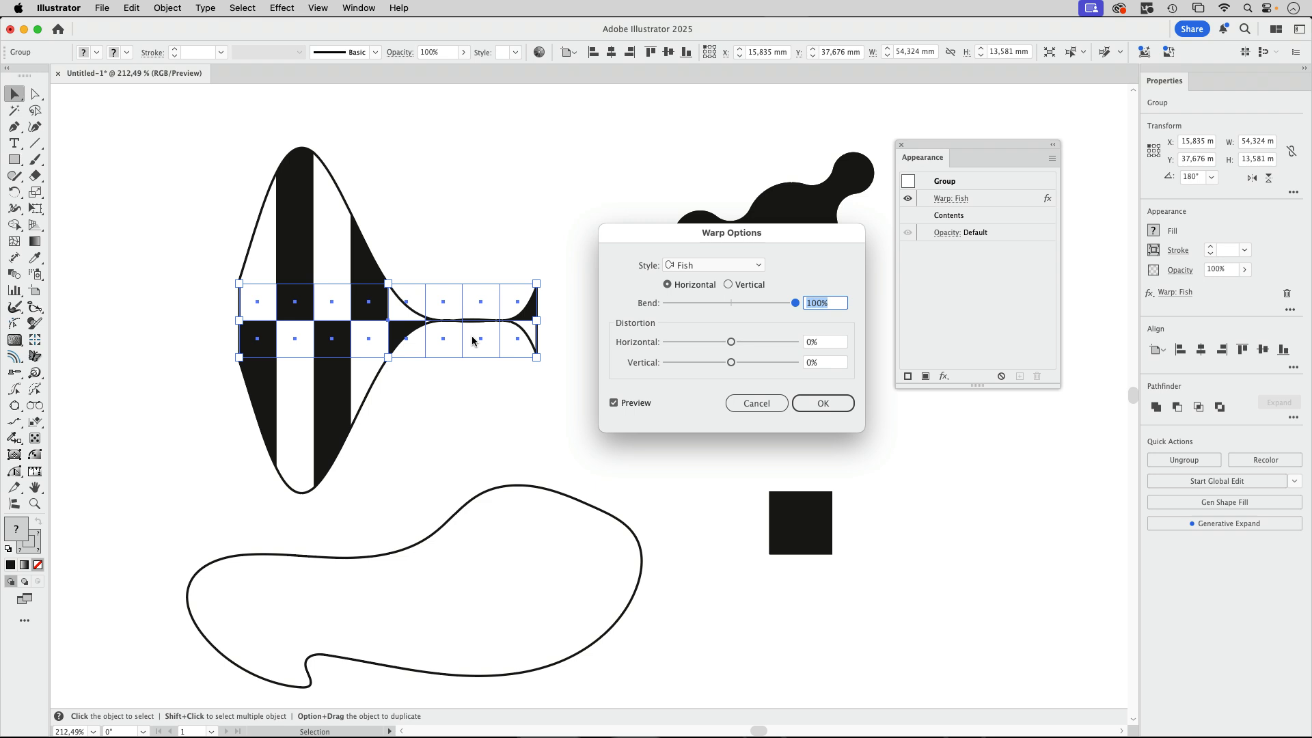
left_click(820, 405)
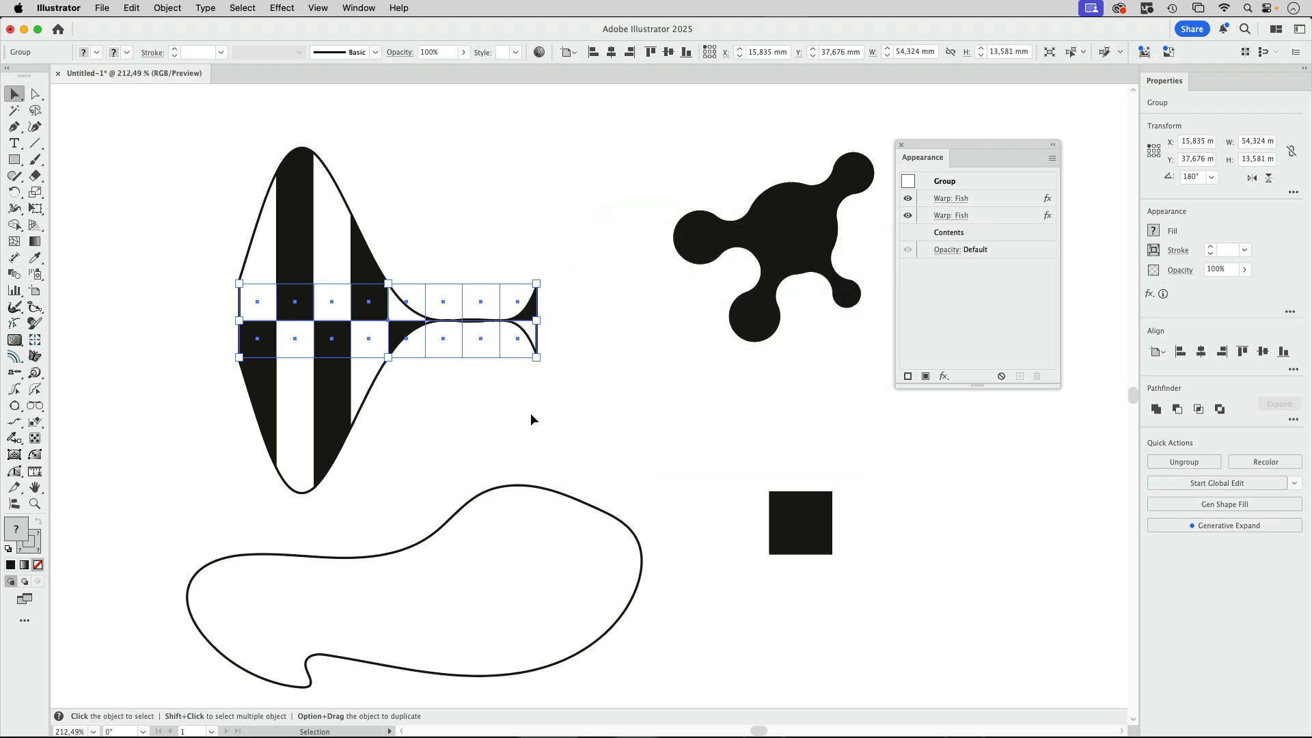
Step: Move the checkerboard group up to open canvas space and delete both of its Fish warp effects
scroll(544, 167, "up", 6)
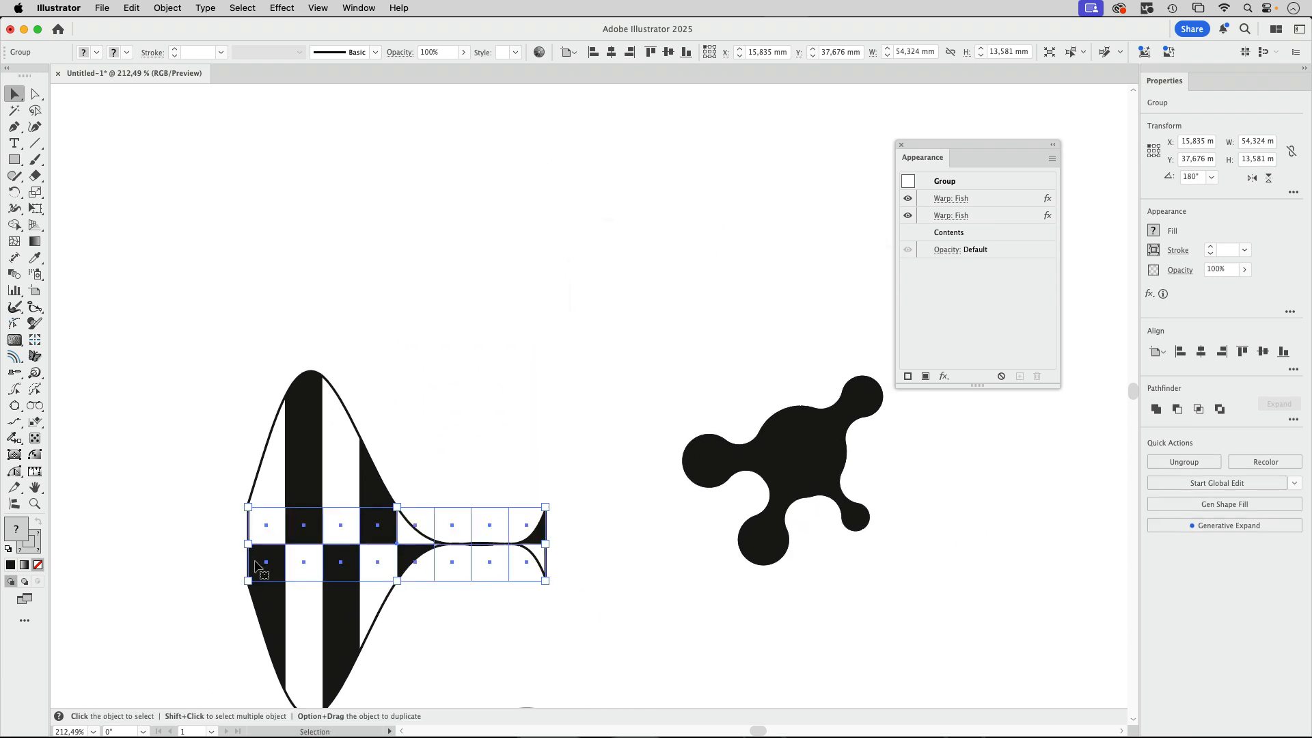
left_click_drag(332, 560, 268, 342)
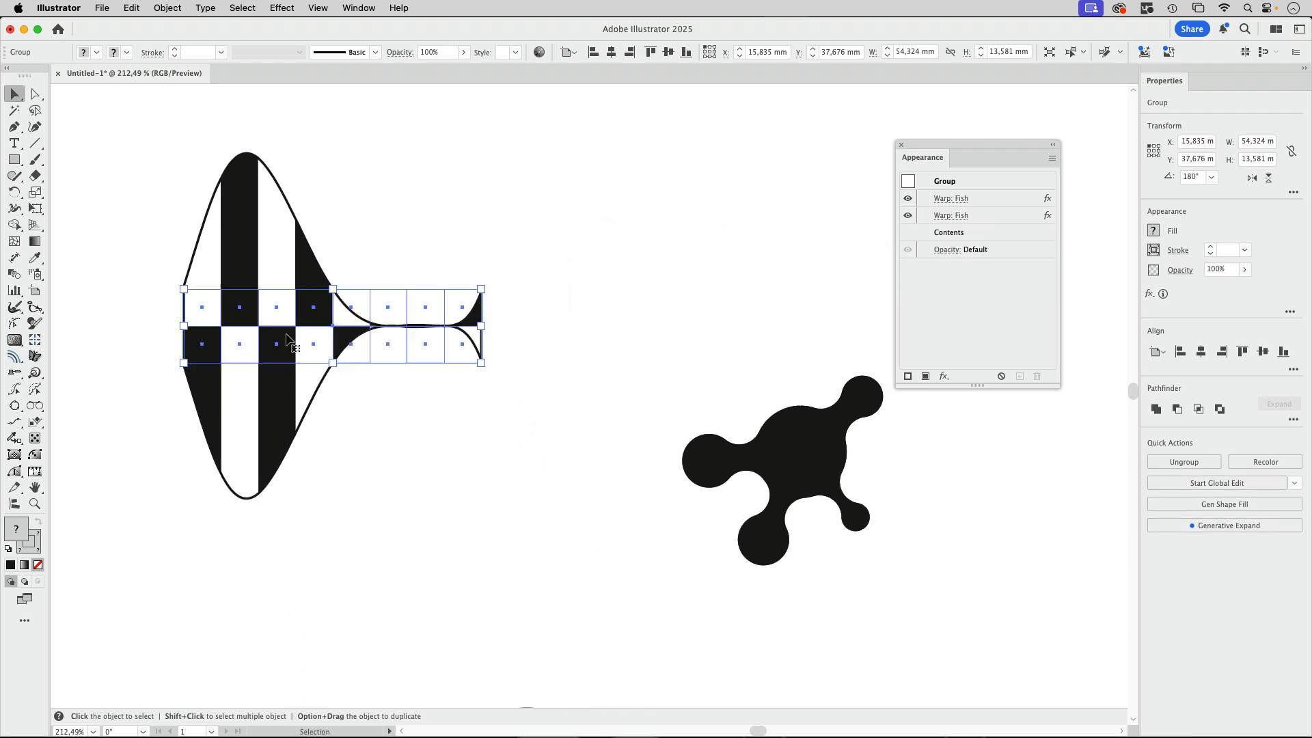
left_click(1011, 198)
left_click(1025, 215, "shift")
left_click(1037, 376)
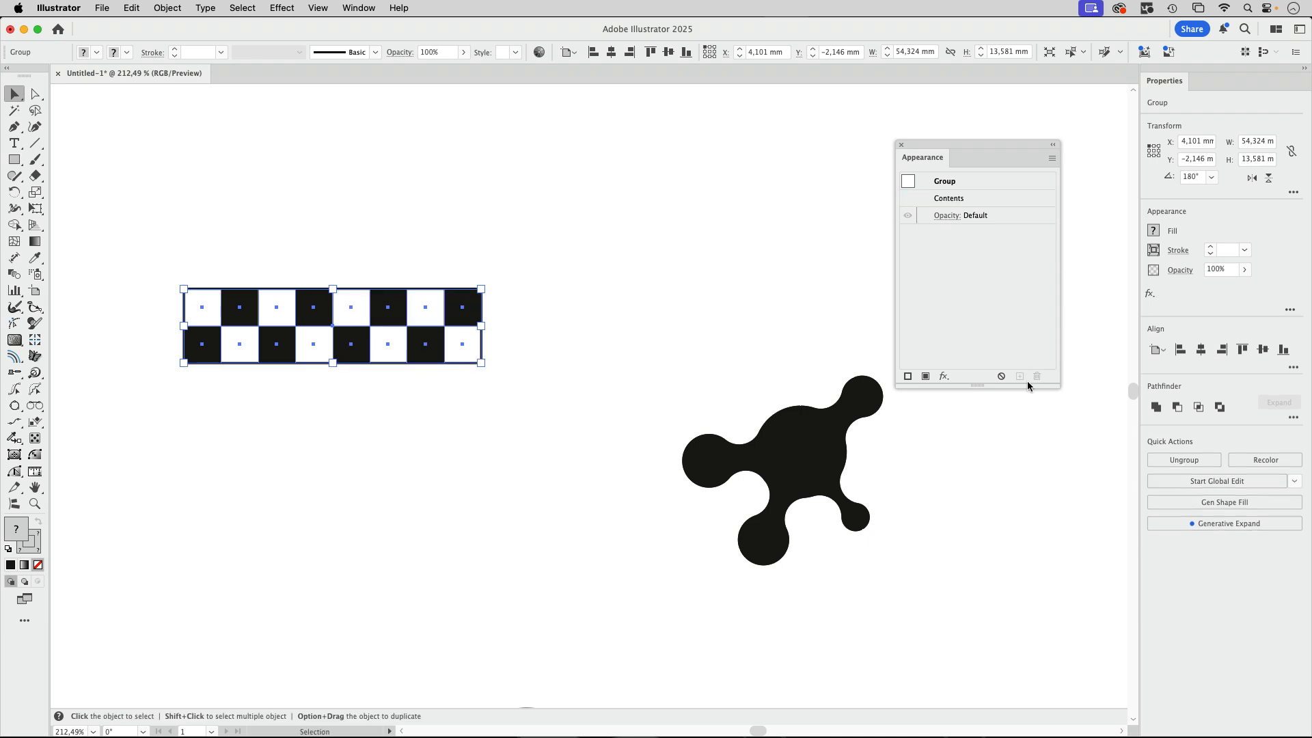
Step: Apply a horizontal Arc warp with 100% bend to the checkerboard group
left_click(281, 7)
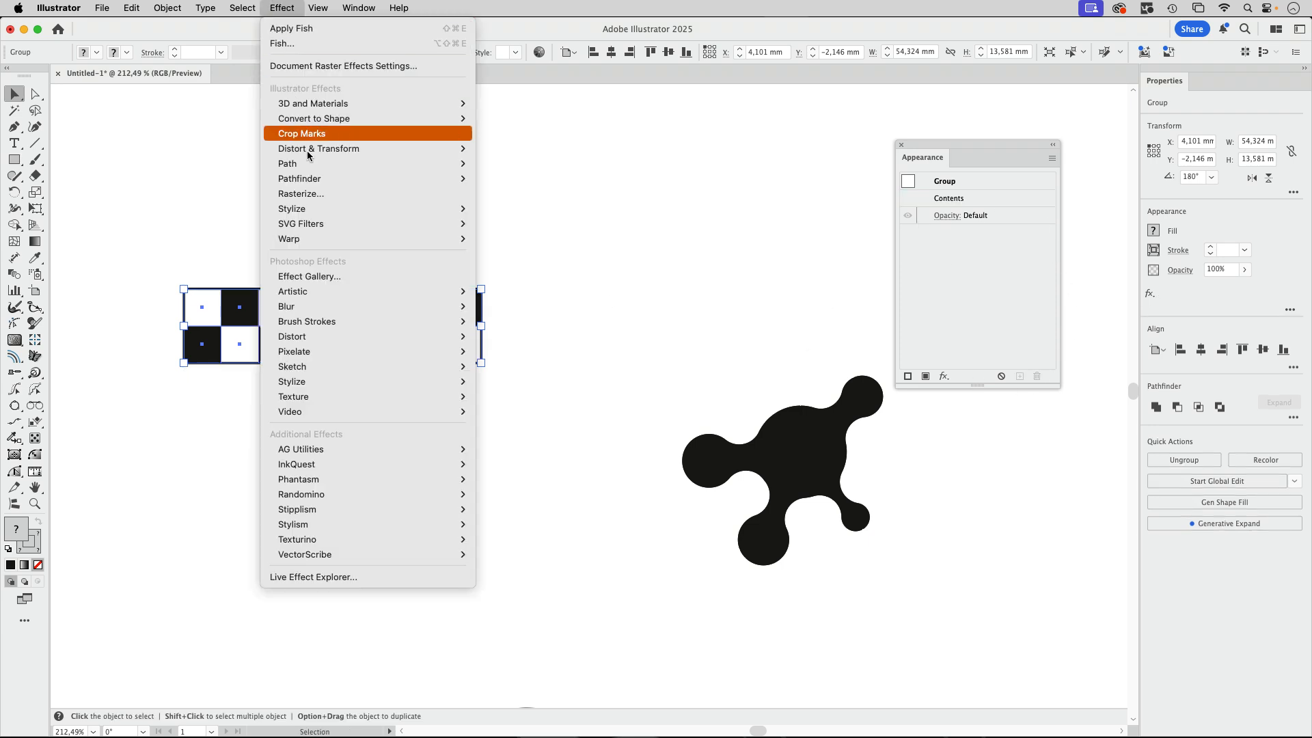
mouse_move(372, 244)
left_click(494, 239)
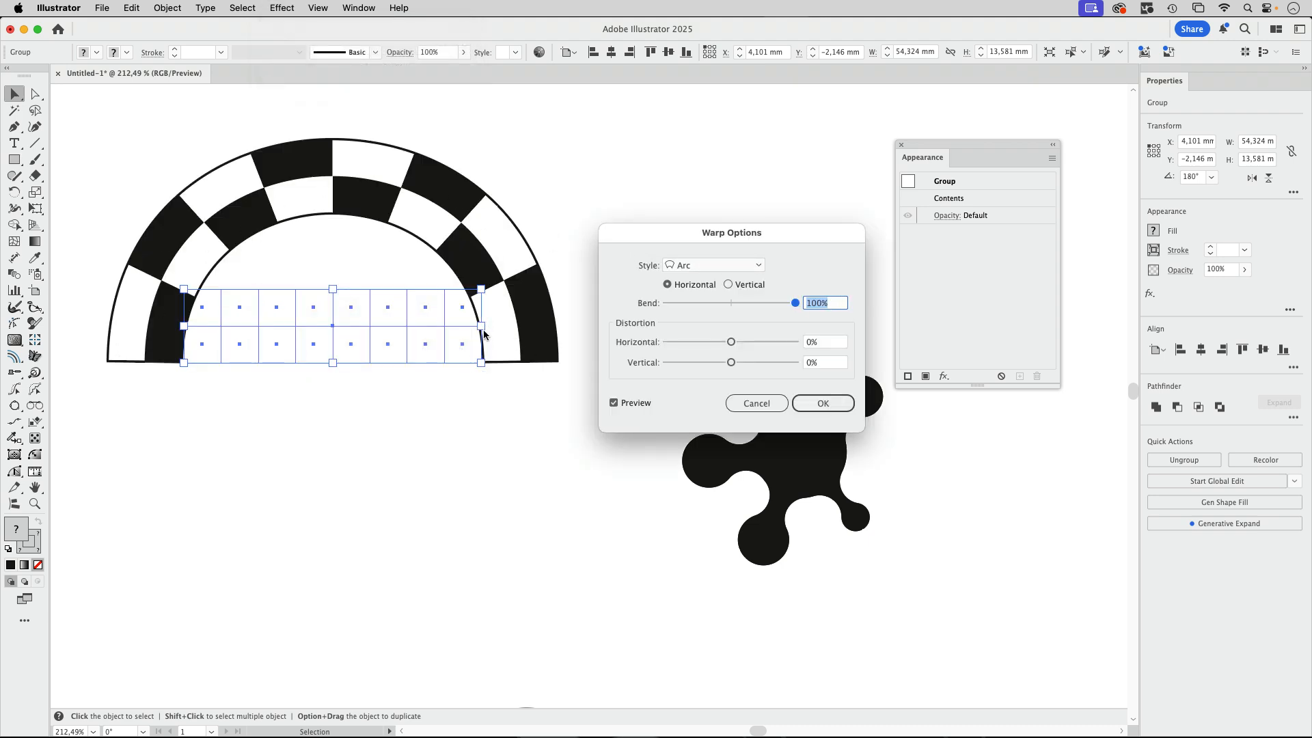
left_click_drag(677, 233, 721, 186)
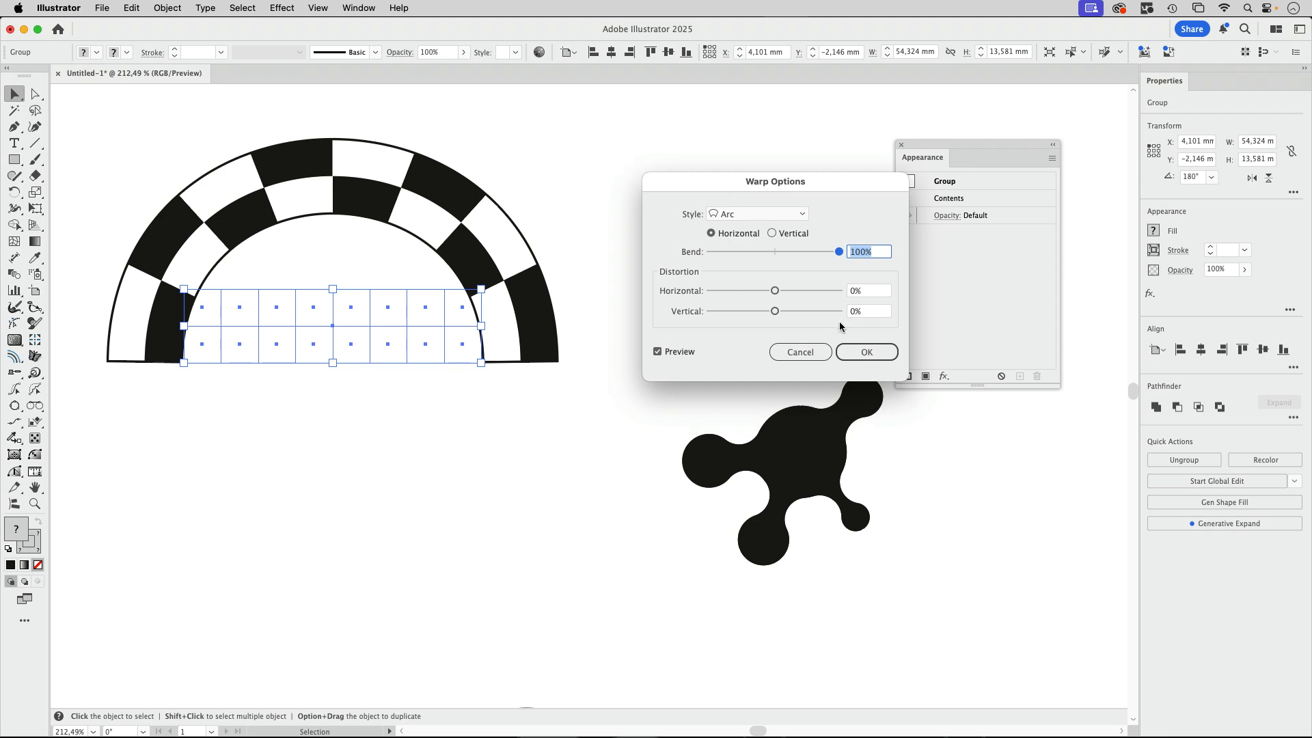
left_click(867, 351)
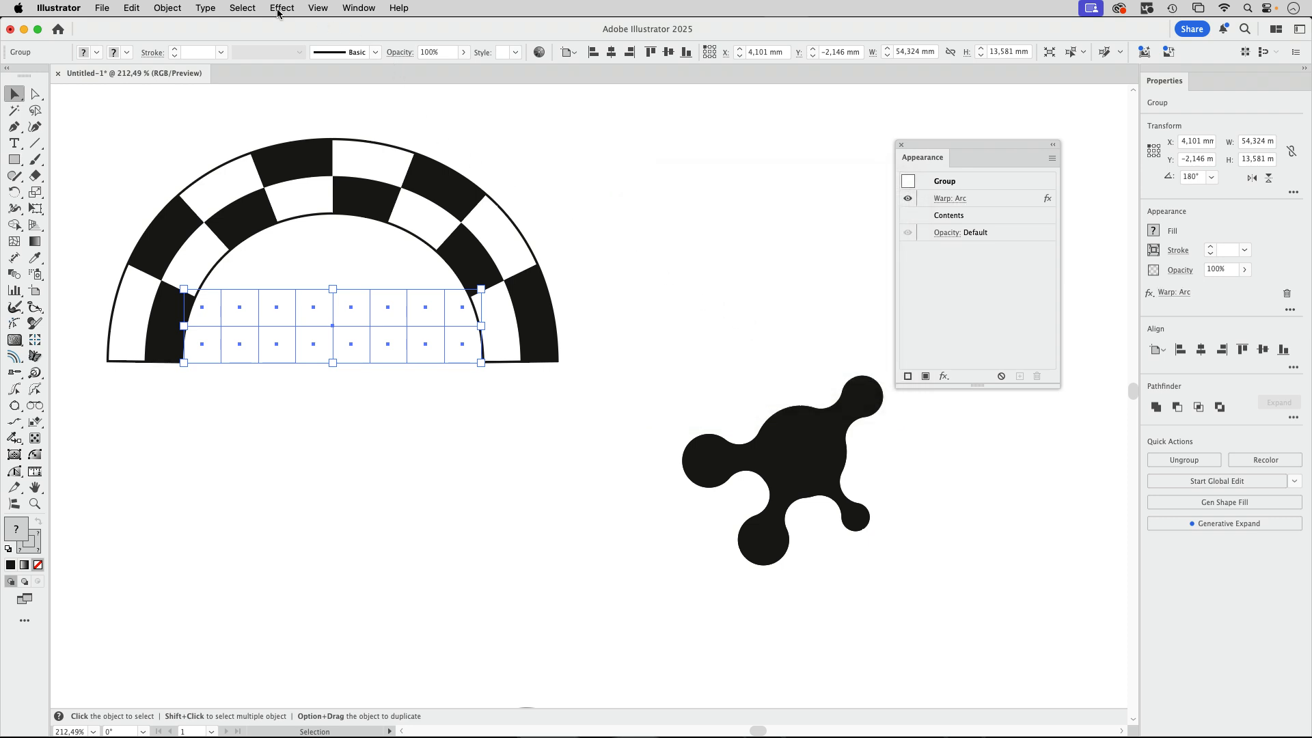
Step: Try a second Arc warp instance with 100% bend on the checkerboard group and undo it
left_click(279, 8)
left_click(280, 45)
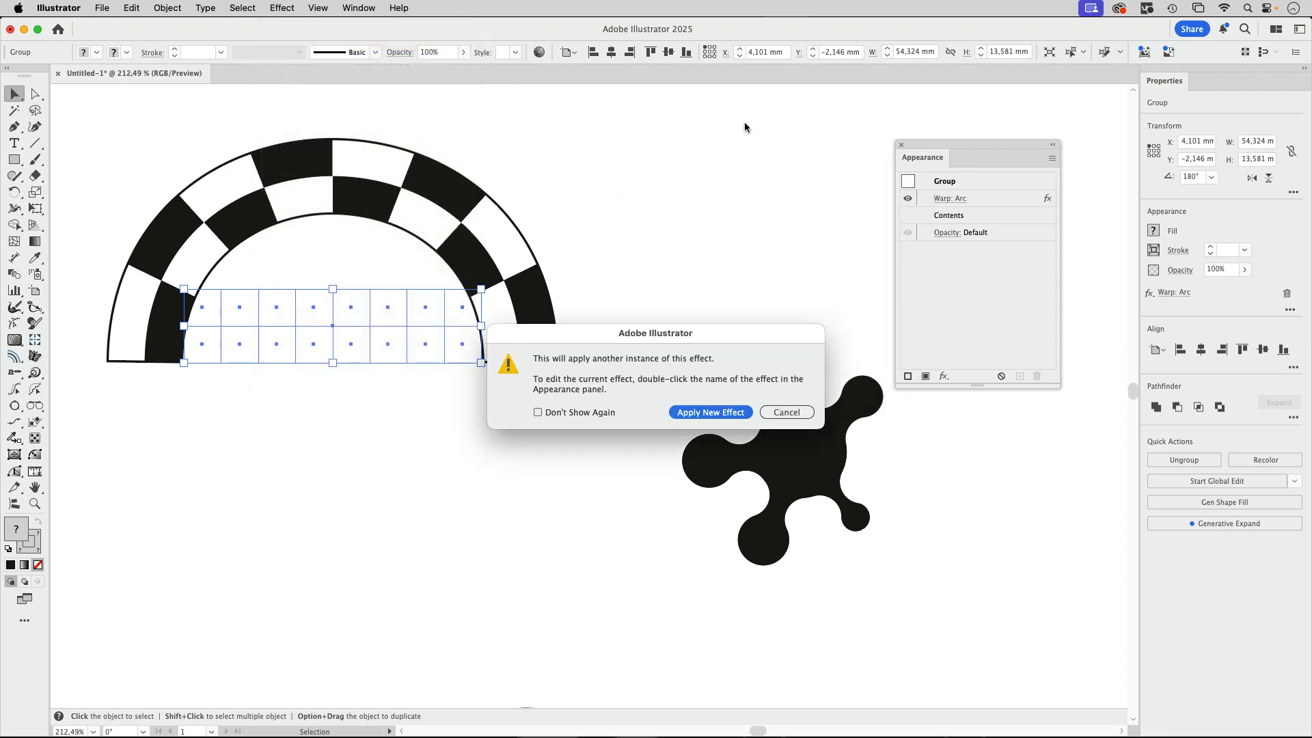
left_click(728, 412)
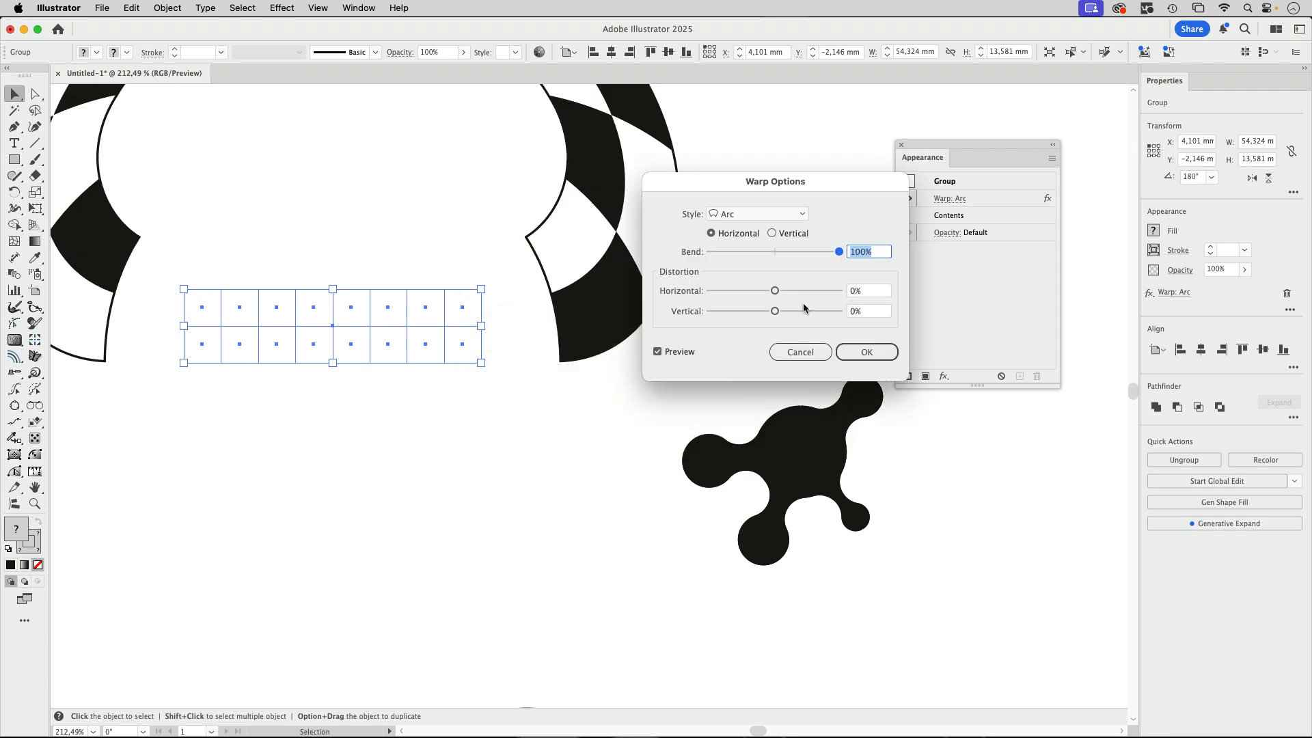
left_click(867, 351)
left_click_drag(528, 211, 645, 370)
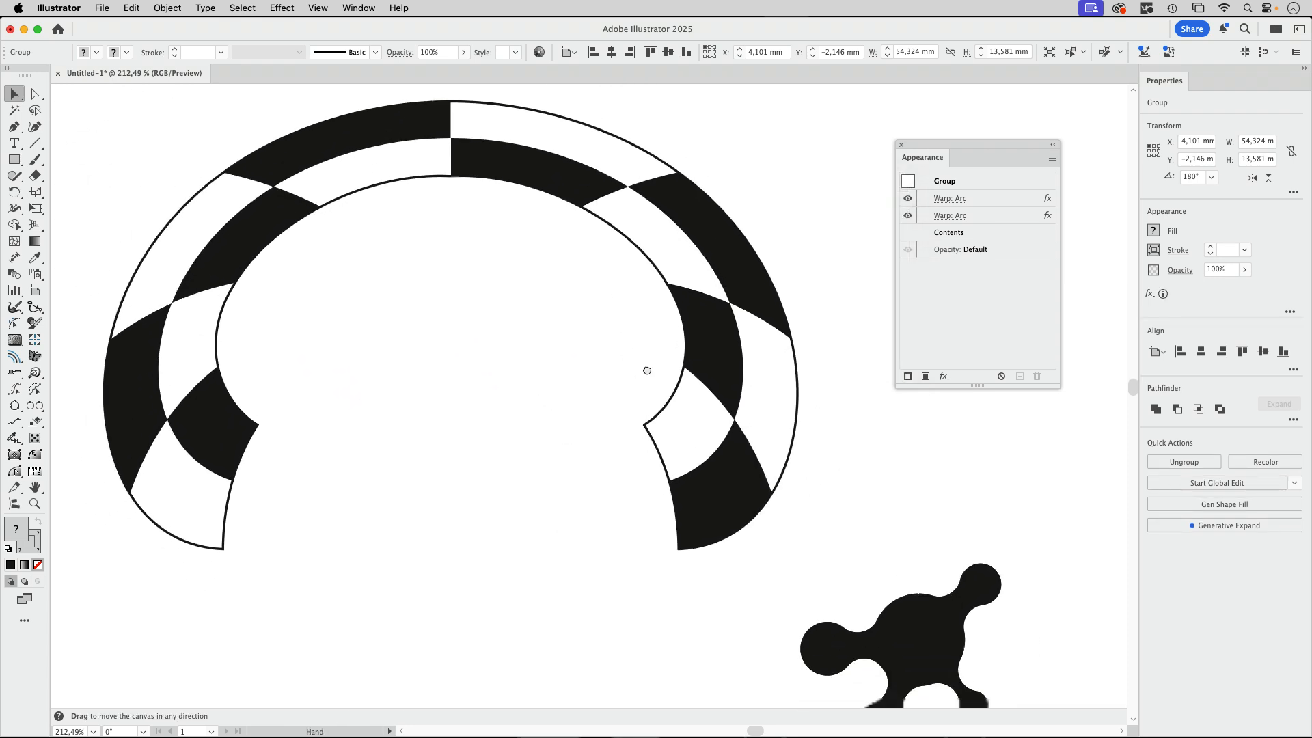
left_click_drag(513, 207, 518, 302)
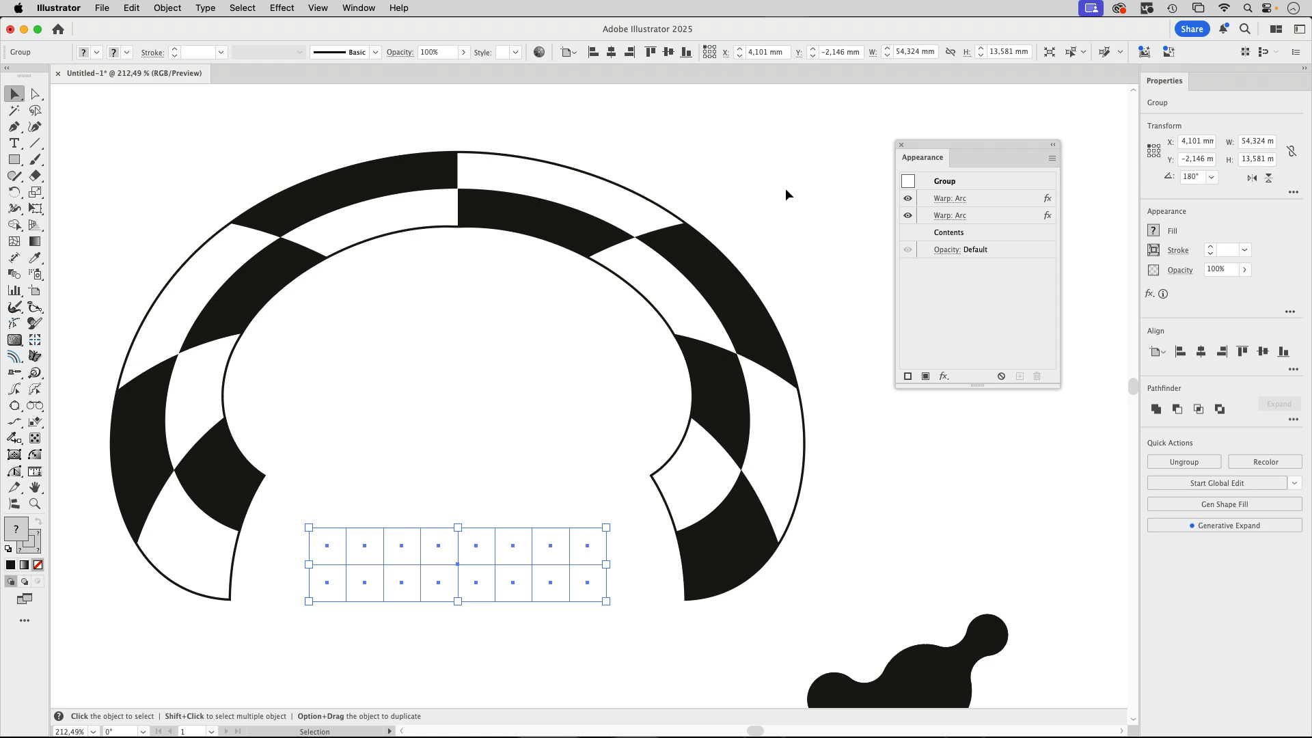
key("super+z")
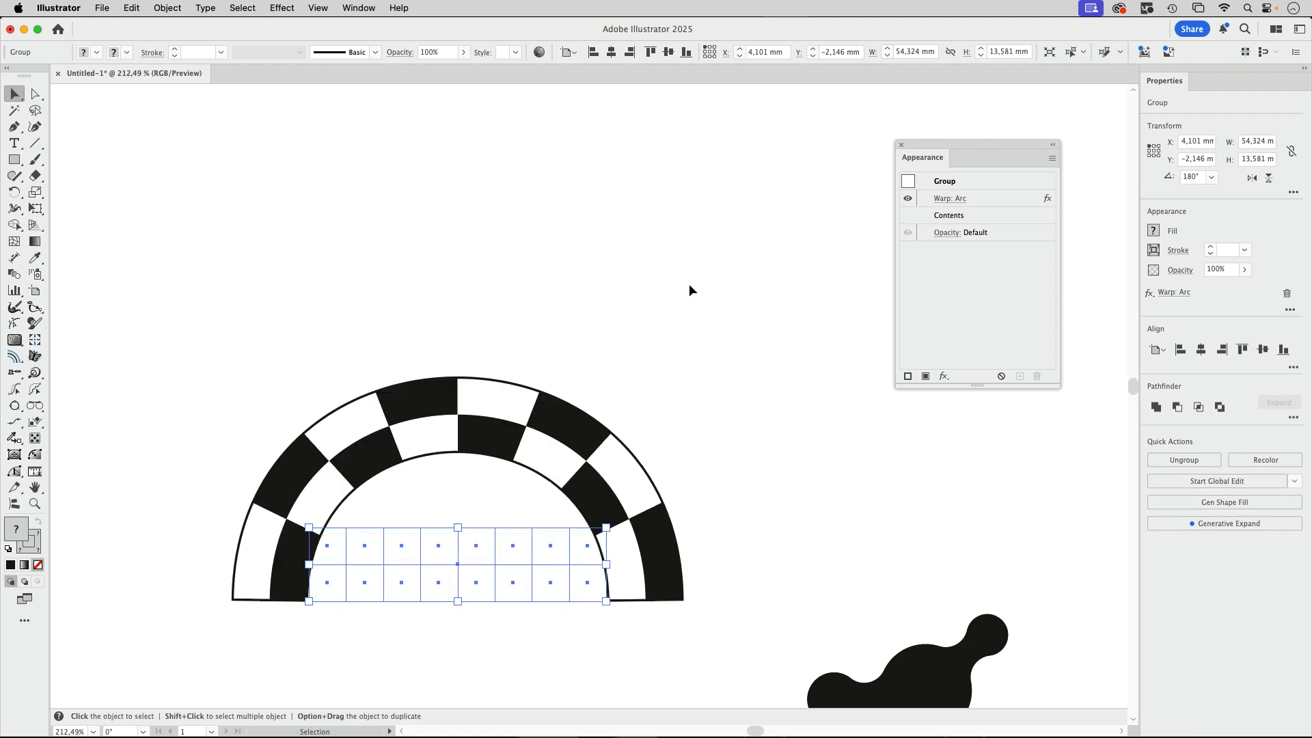
Step: Draw a rectangle about 82.6 by 40.4 mm around the warped arch and delete its Arc warp effect
left_click_drag(607, 346, 574, 209)
left_click(14, 159)
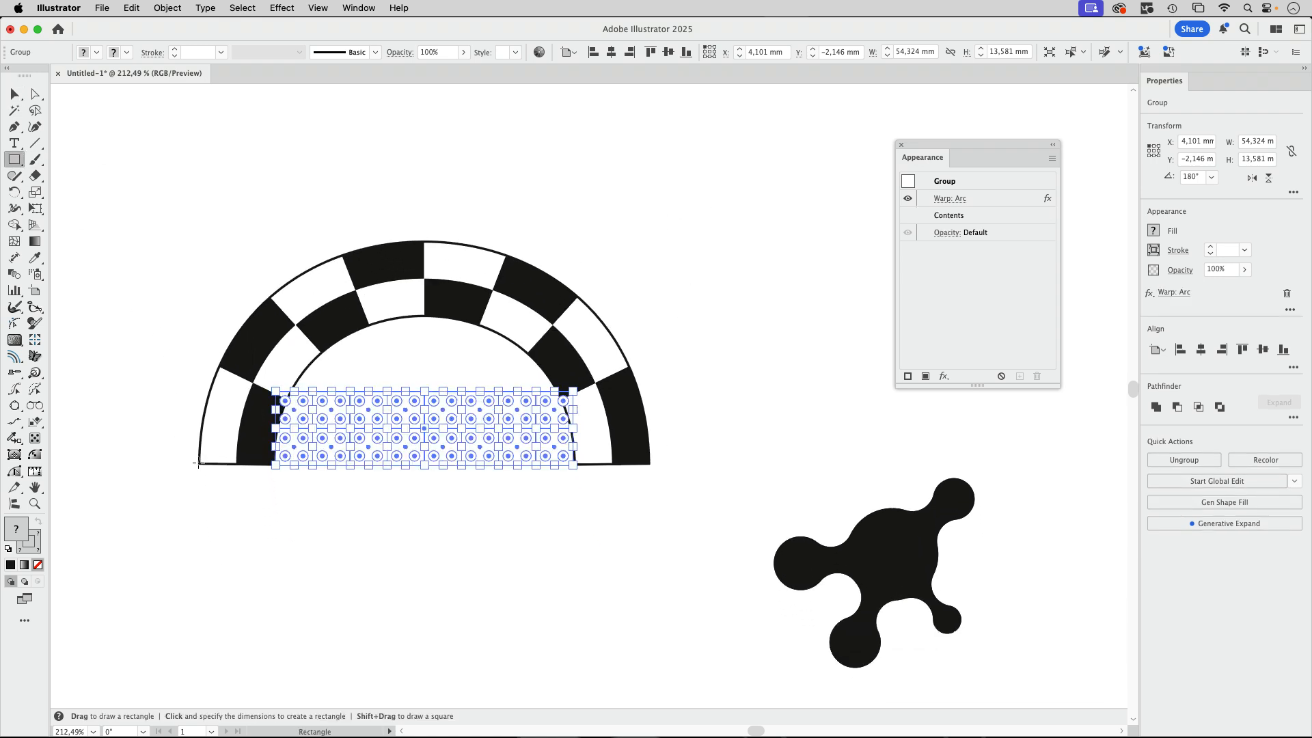
left_click_drag(198, 463, 651, 240)
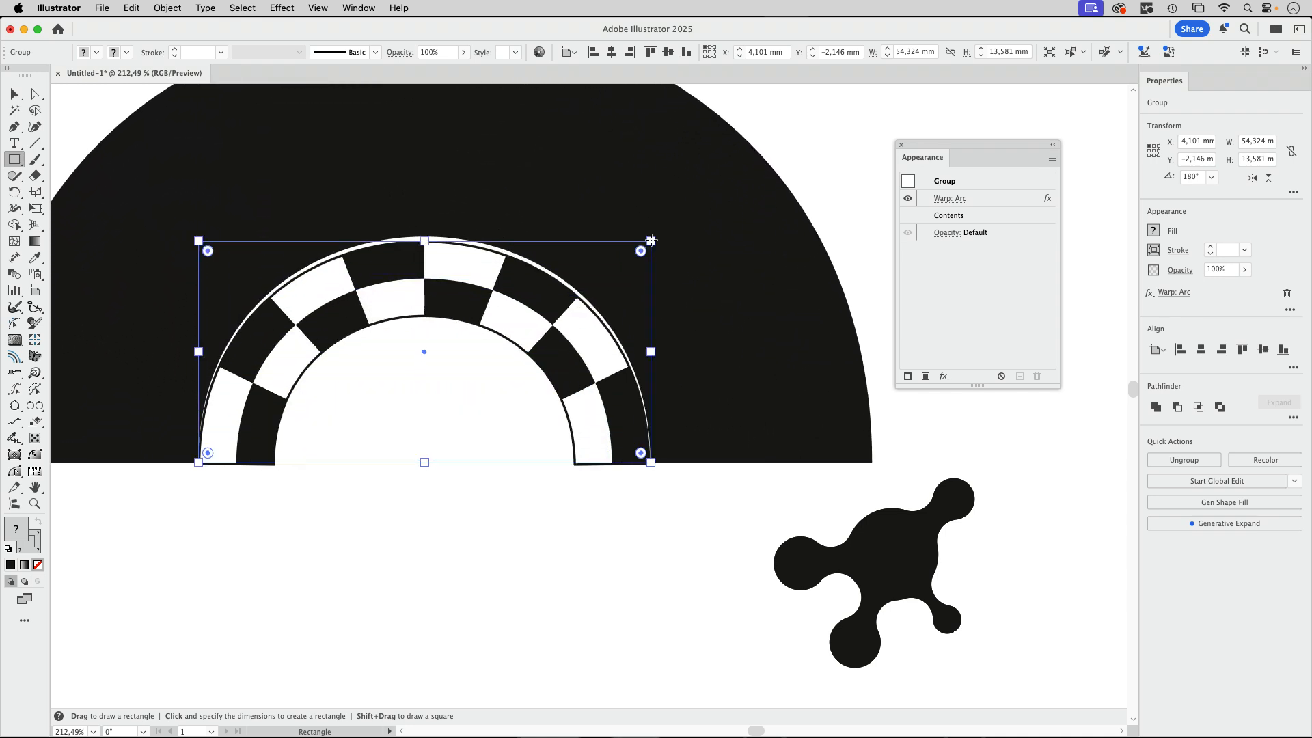
left_click(978, 199)
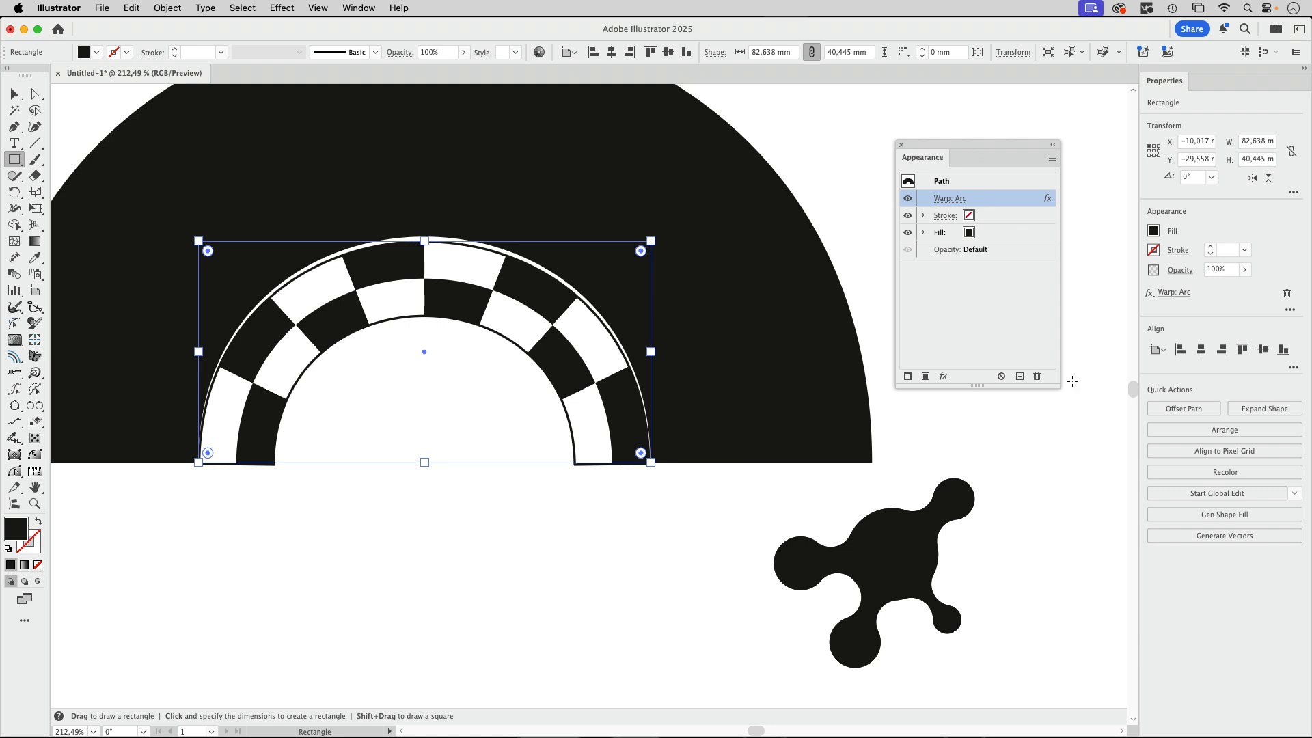
left_click(1037, 376)
Step: Enable New Art Has Basic Appearance and swap the rectangle's fill and stroke
left_click(1053, 159)
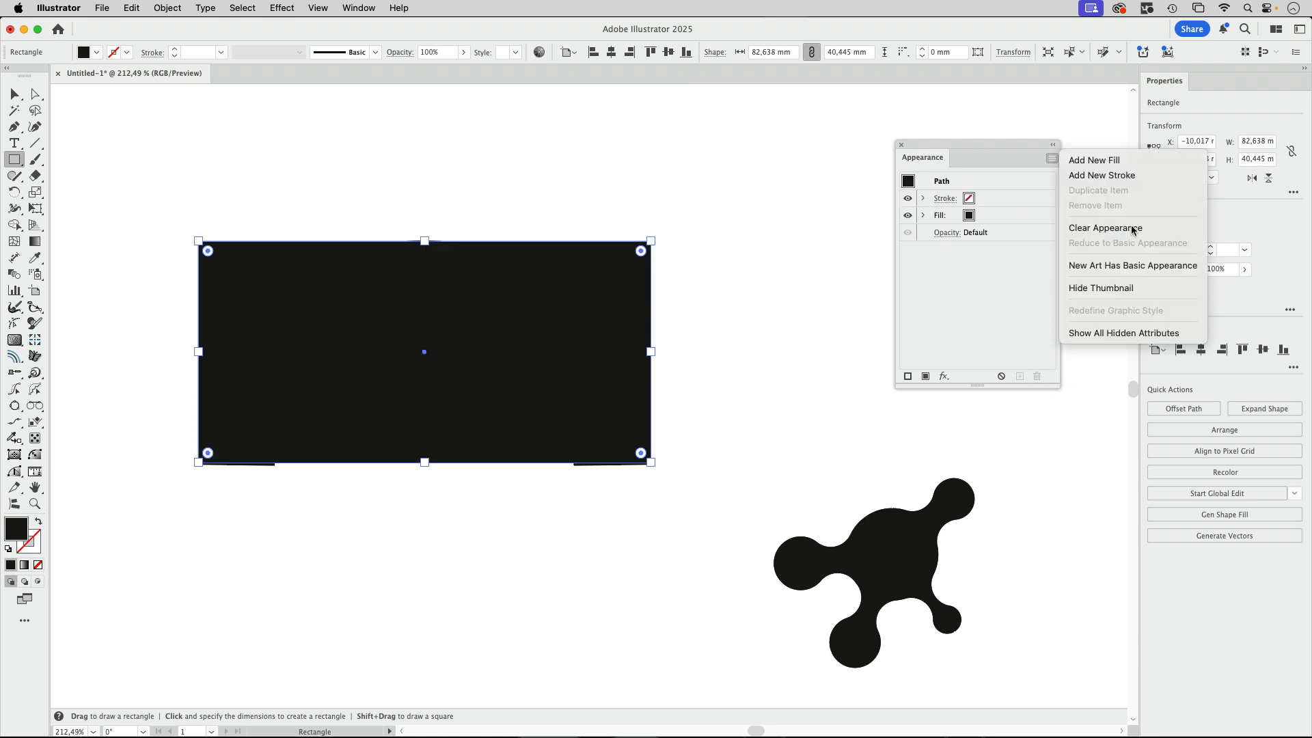
left_click(1125, 272)
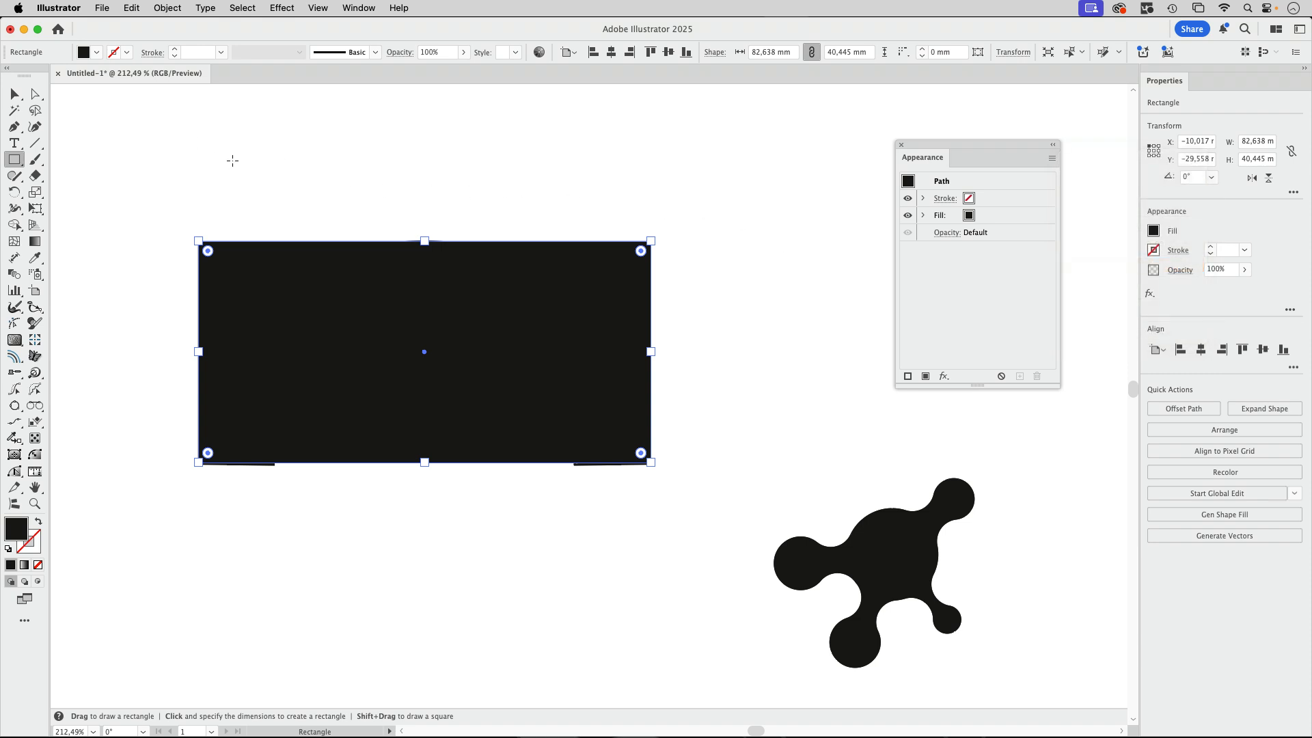
key("shift+x")
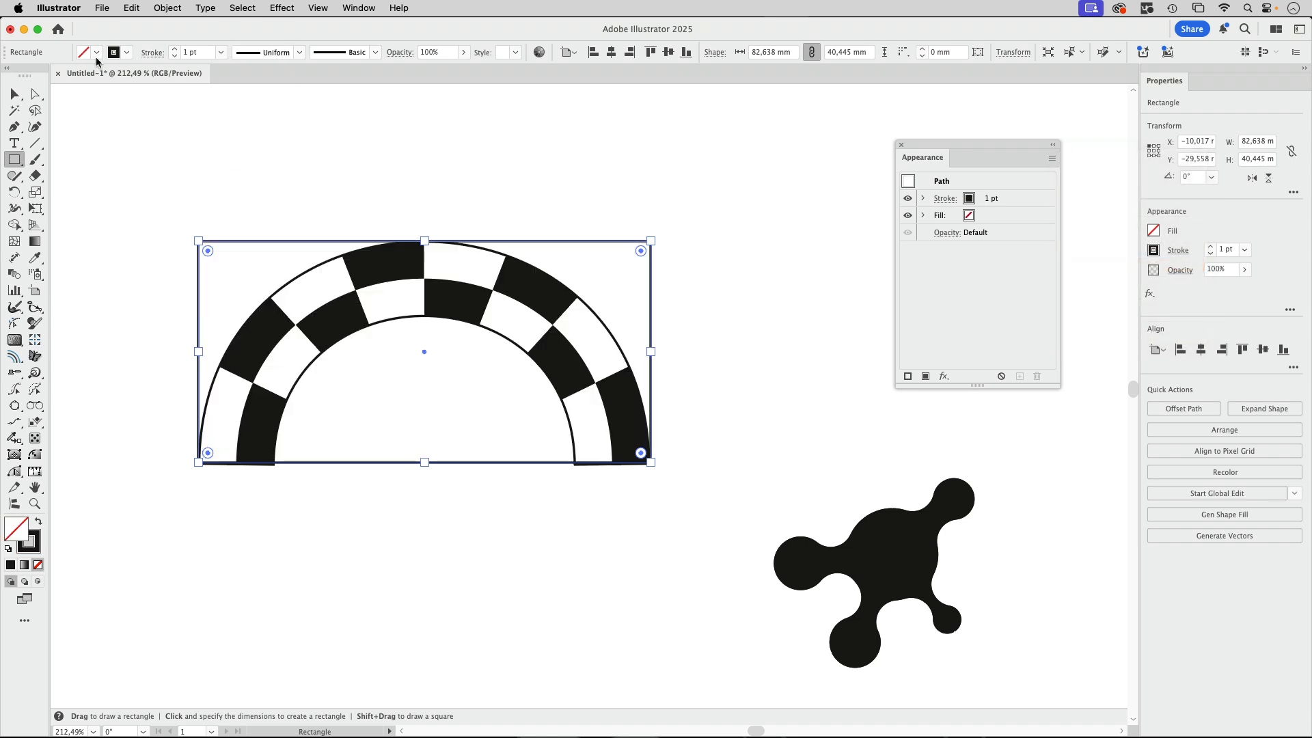
Step: Group the warped checkerboard arch together with its surrounding rectangle
left_click(15, 93)
left_click_drag(220, 152, 712, 526)
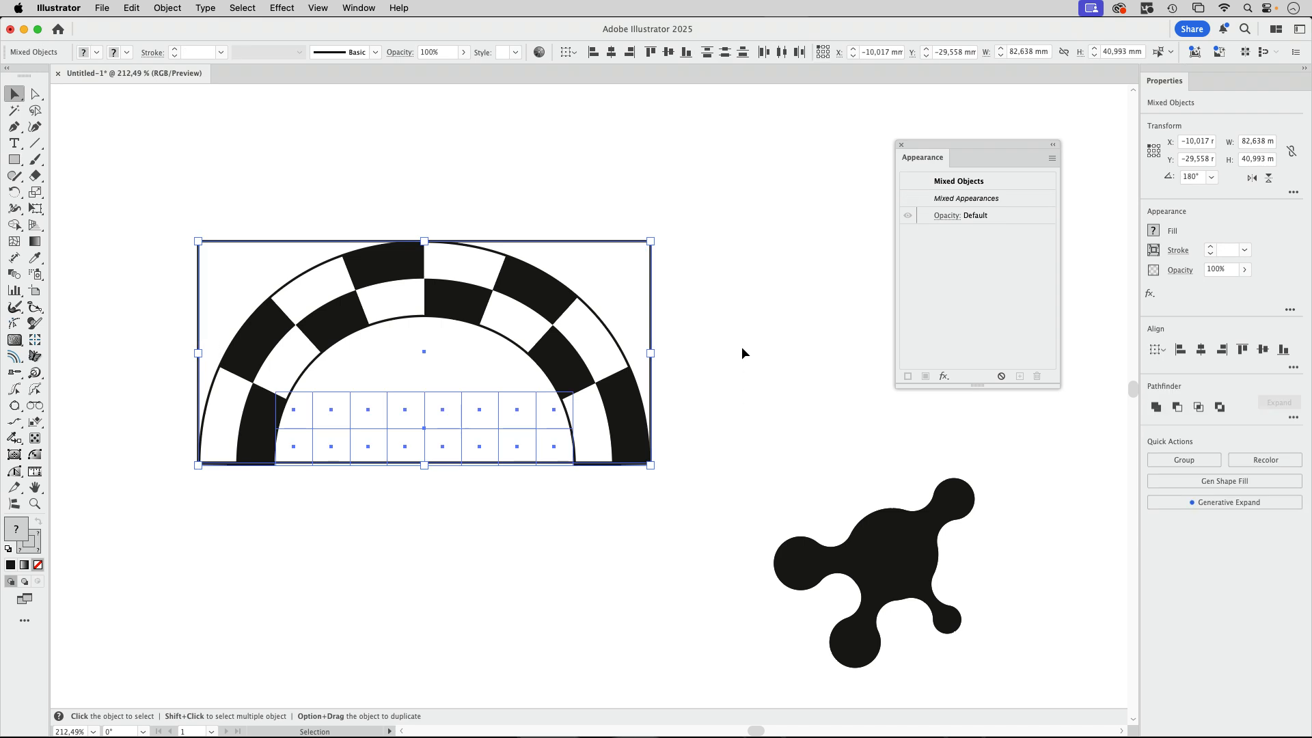
key("super+g")
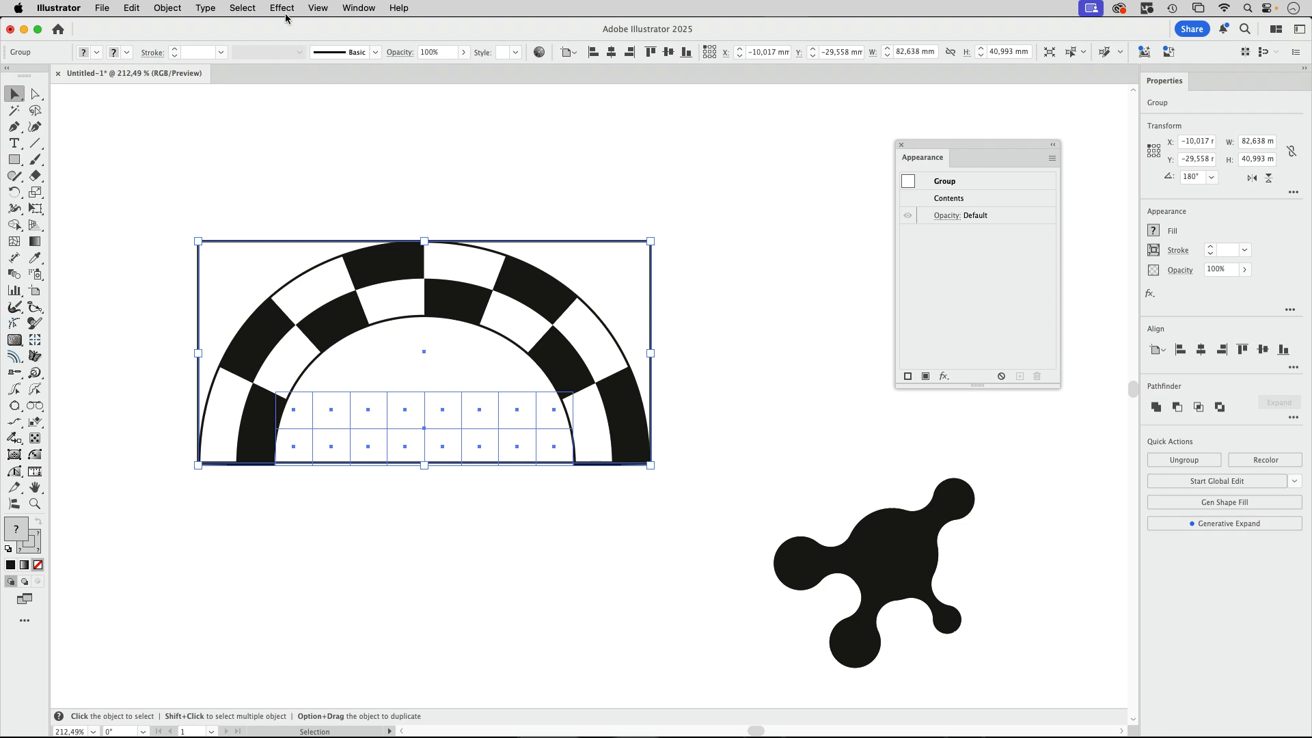
Step: Show the document's layer structure and expand Layer 1 and the arch's outer group to examine their contents
left_click(358, 8)
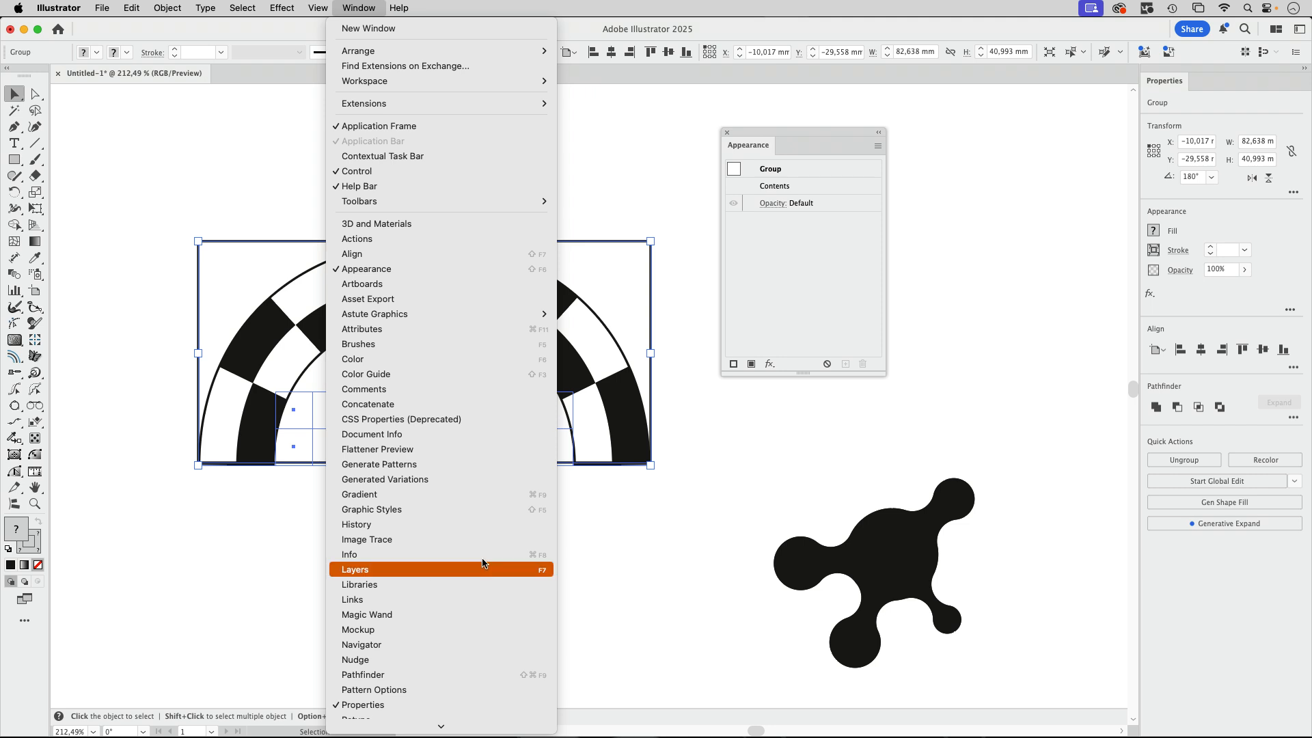
left_click(404, 573)
left_click_drag(610, 606, 804, 128)
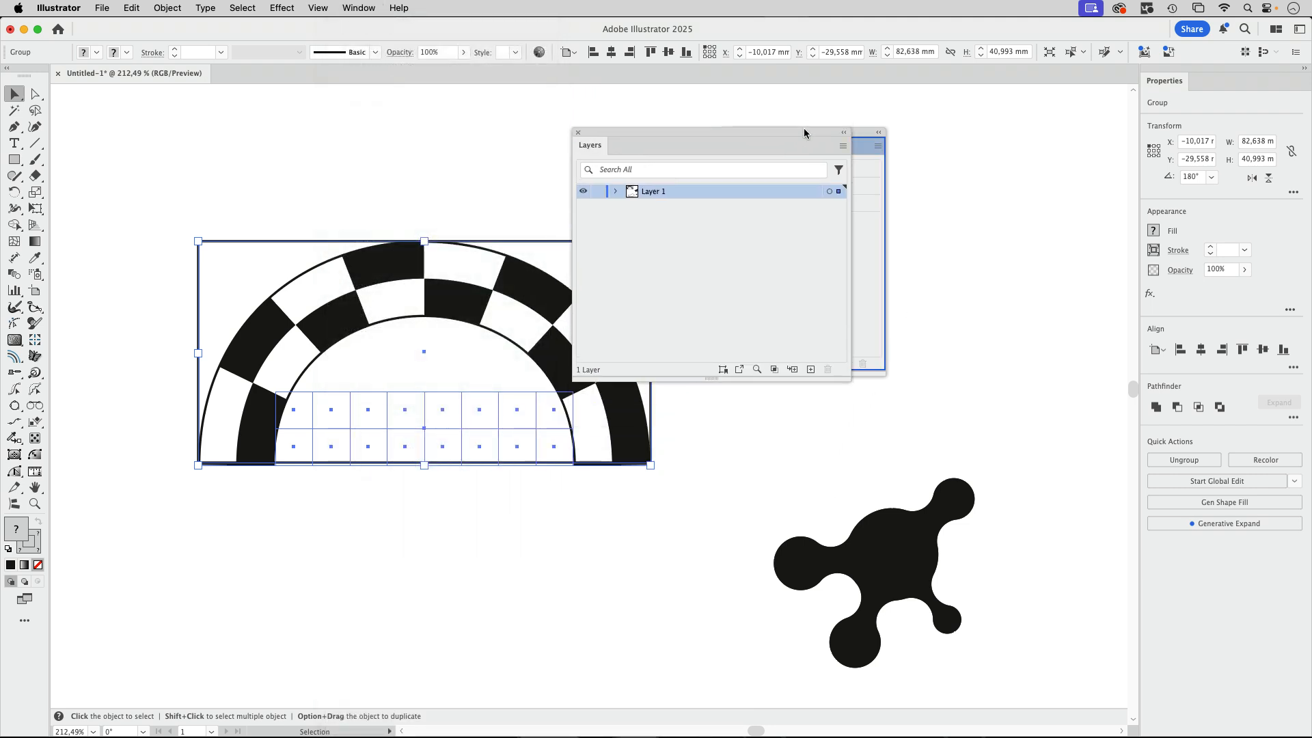
left_click(620, 186)
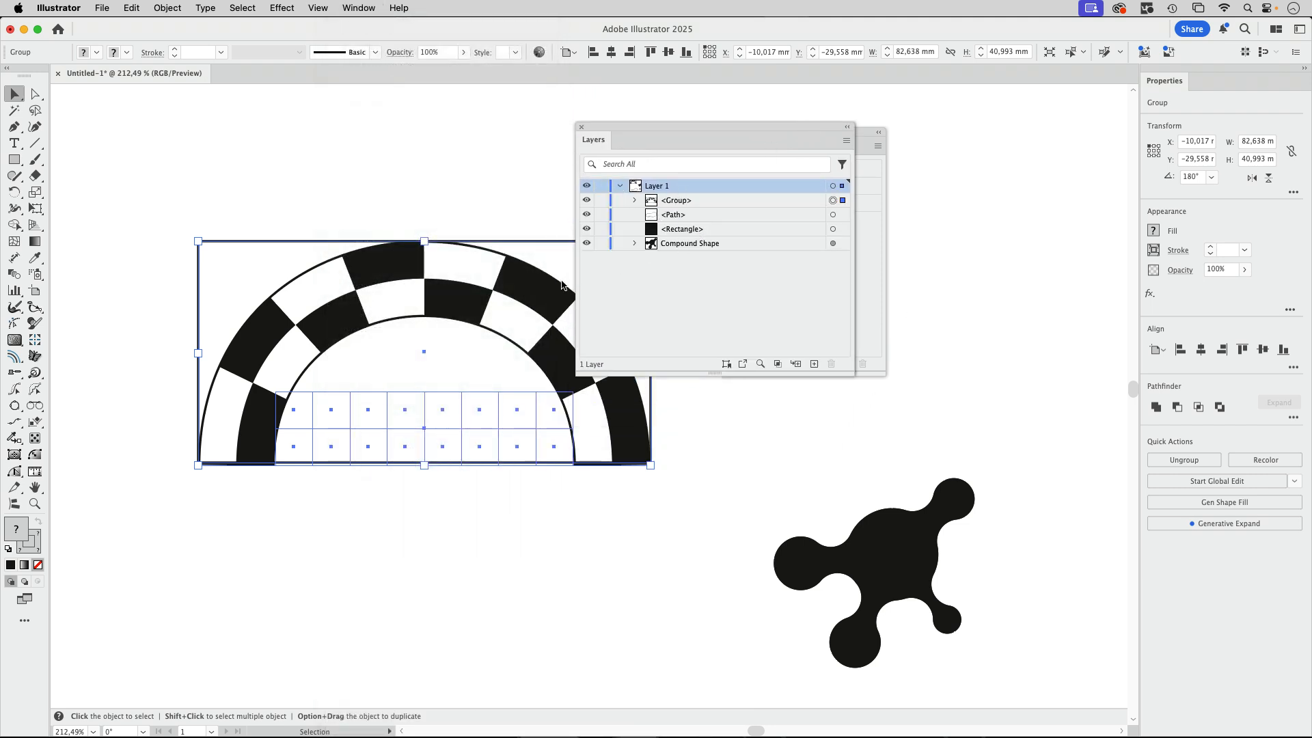
left_click(636, 200)
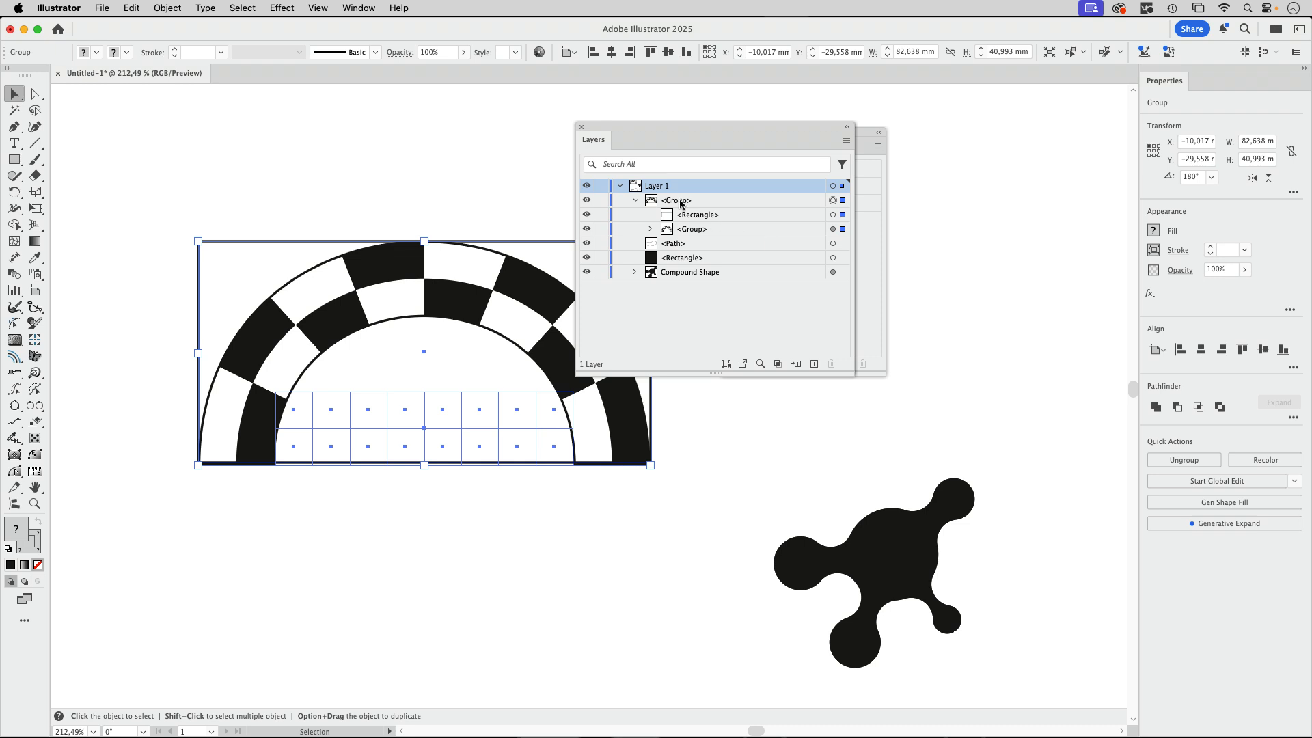
Step: Examine the appearance of the inner checkerboard group and of the outer group containing the rectangle
left_click_drag(682, 126, 1005, 117)
left_click(1158, 221)
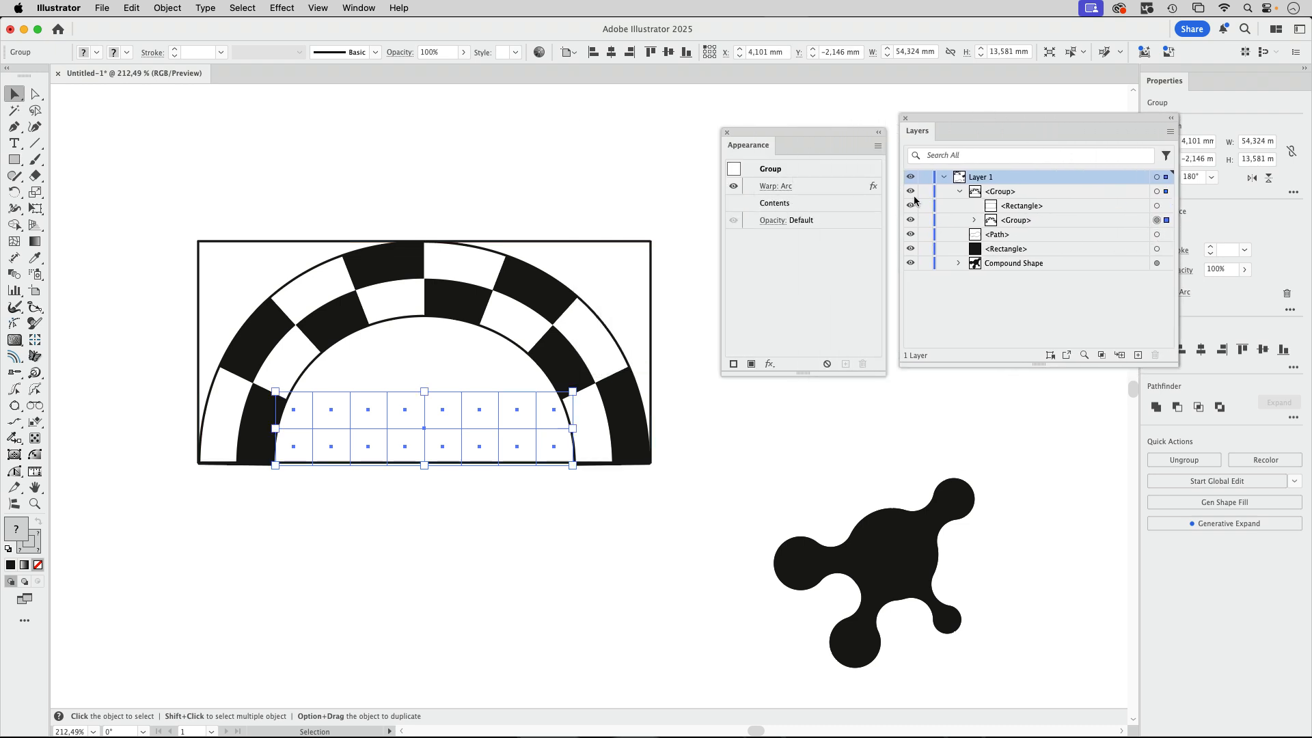
left_click(1157, 192)
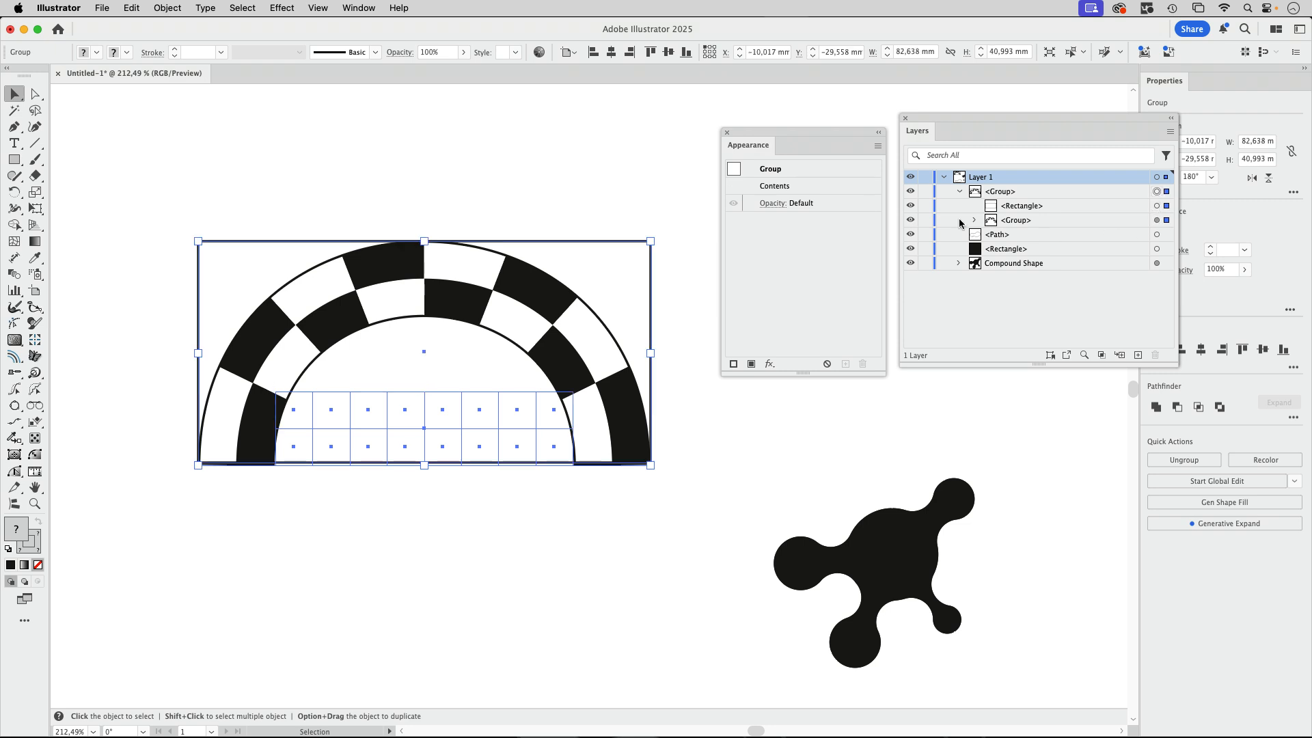
Step: Apply an Arc warp effect to the outer group holding the warped checkerboard and its rectangle
left_click(281, 8)
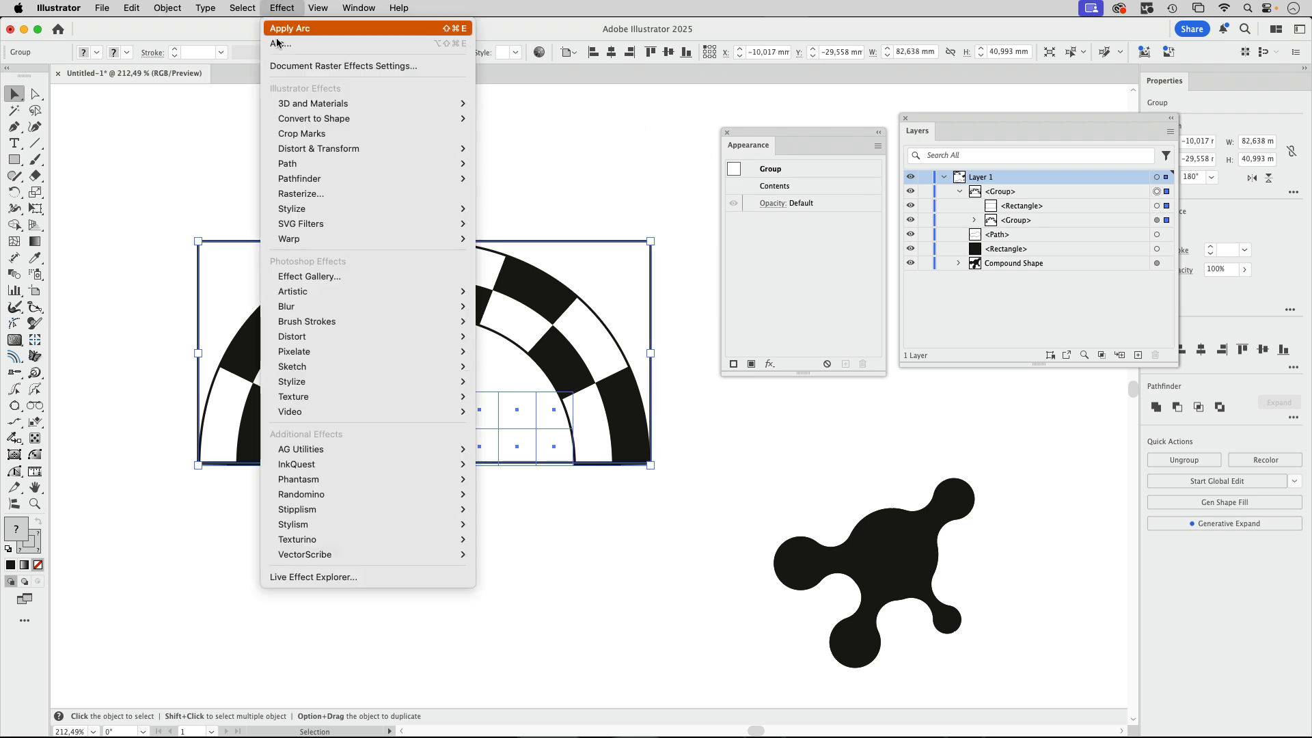
left_click(279, 45)
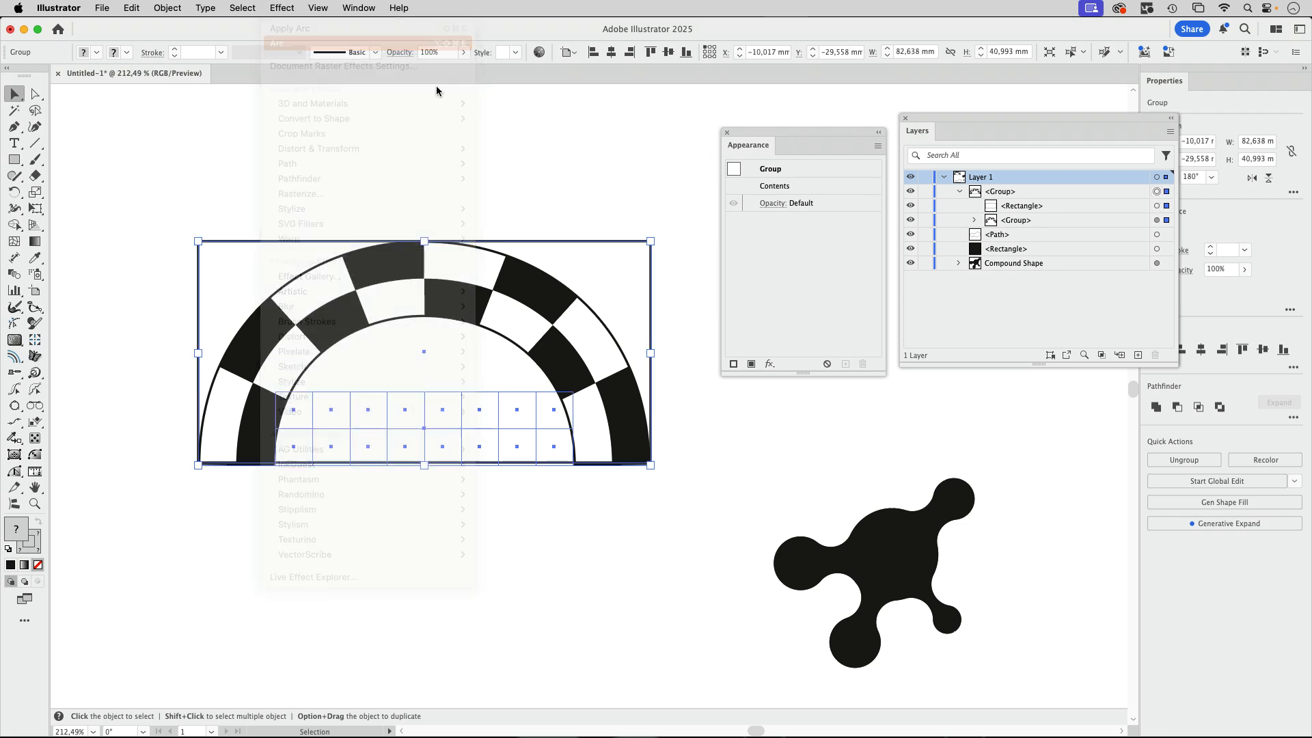
left_click(859, 350)
left_click_drag(559, 297, 695, 491)
left_click_drag(844, 137, 1128, 405)
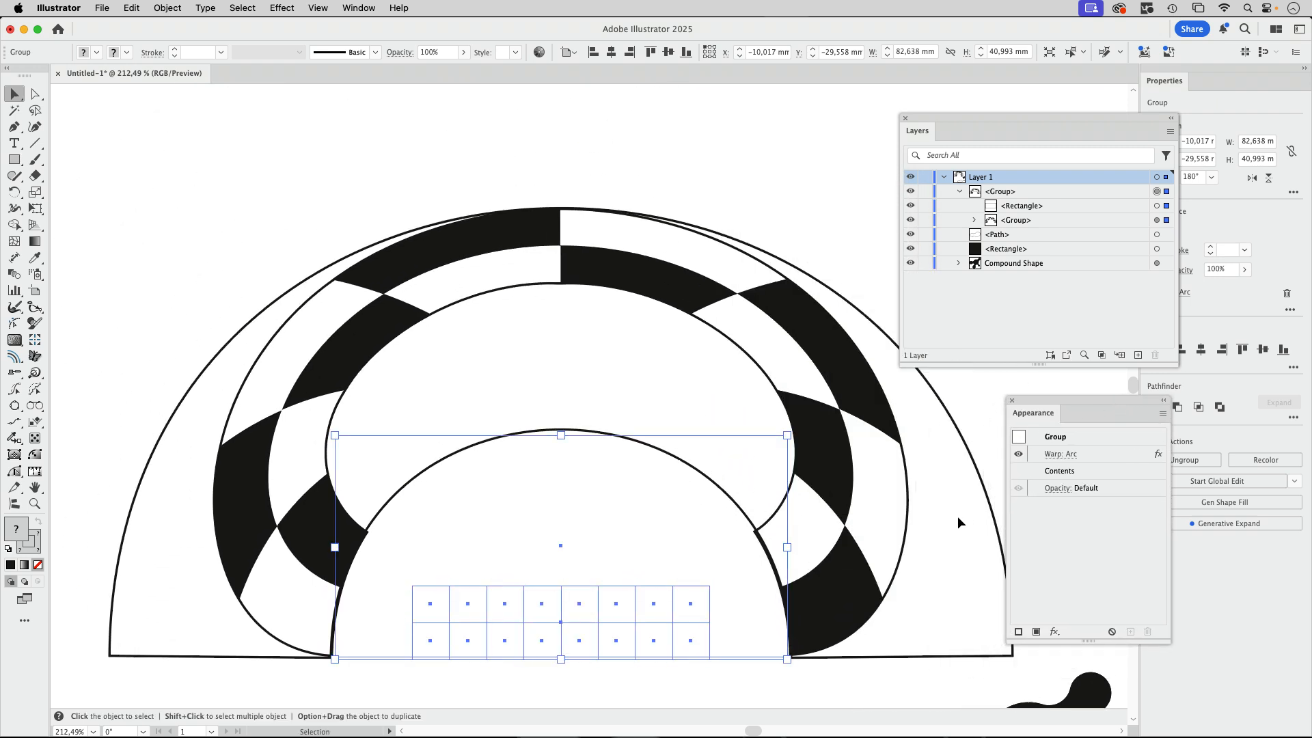
left_click_drag(861, 654, 798, 558)
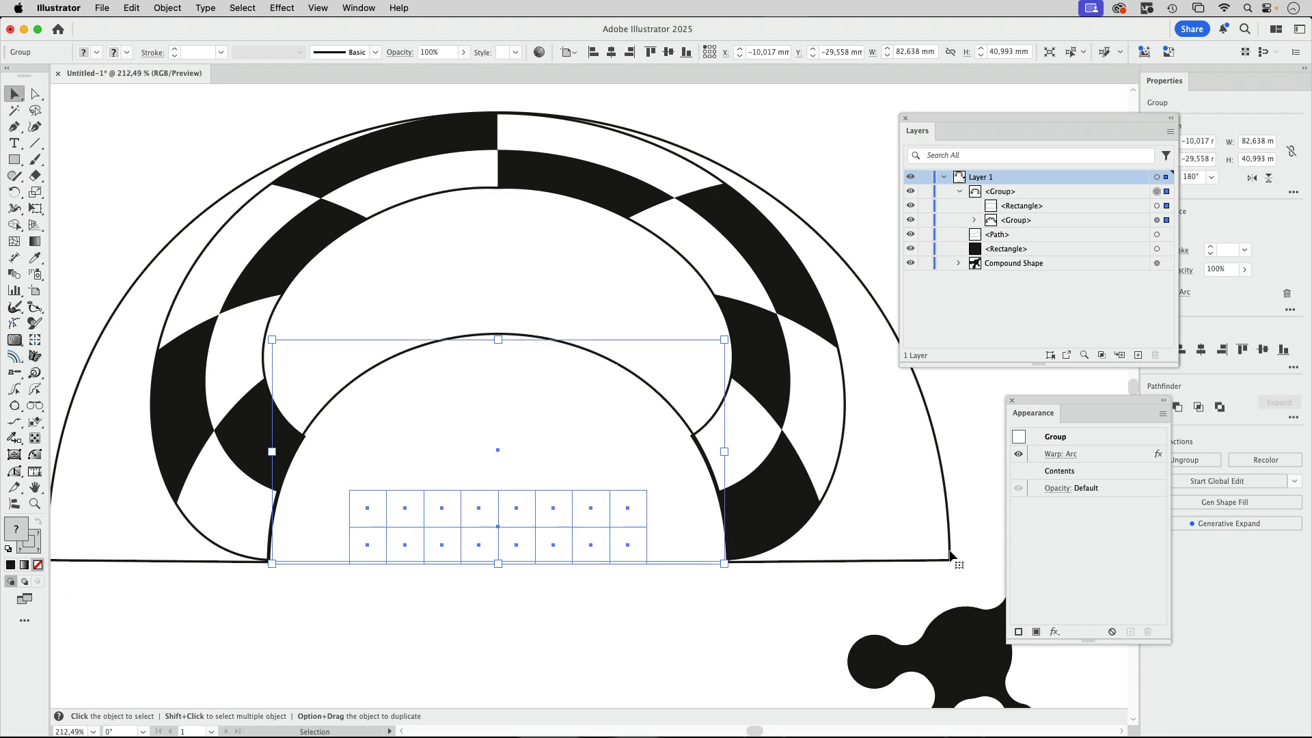
Step: Deselect the warped group and select the small black square near the curved outline
key("super+space")
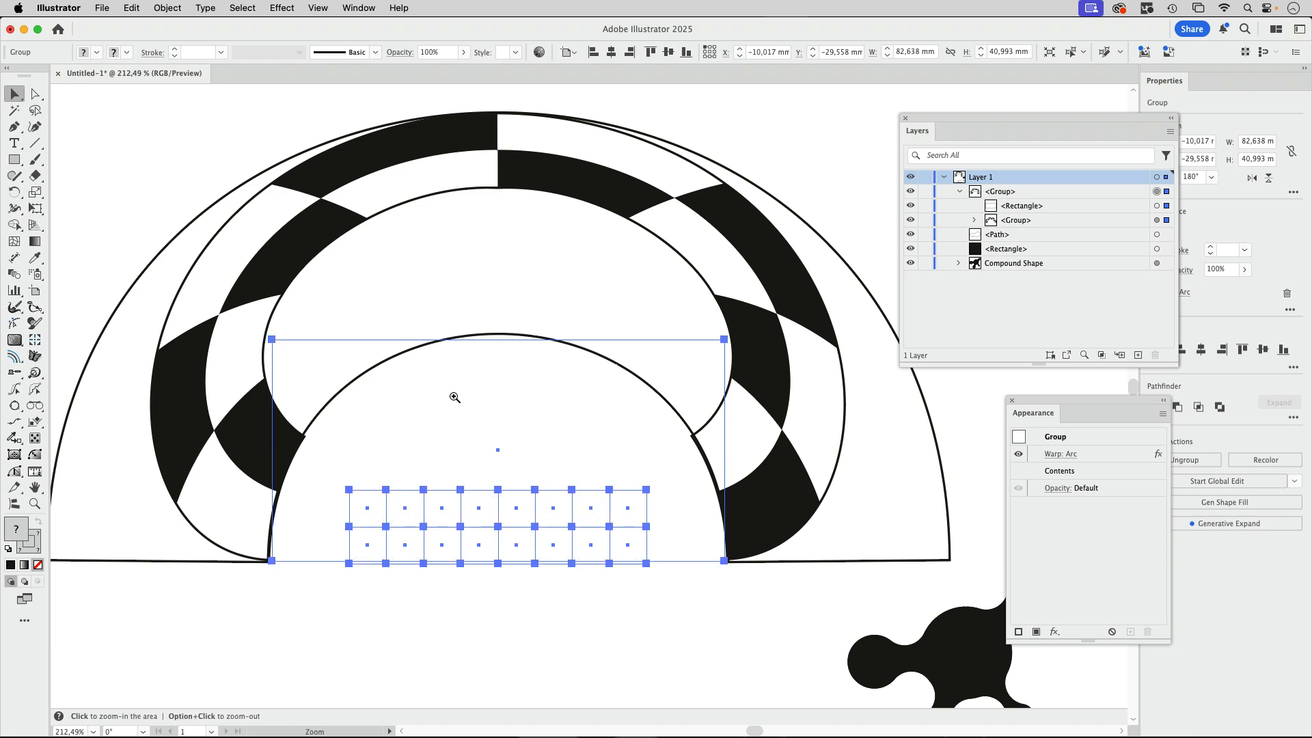
left_click_drag(455, 397, 341, 478)
key("space")
left_click_drag(513, 560, 406, 436)
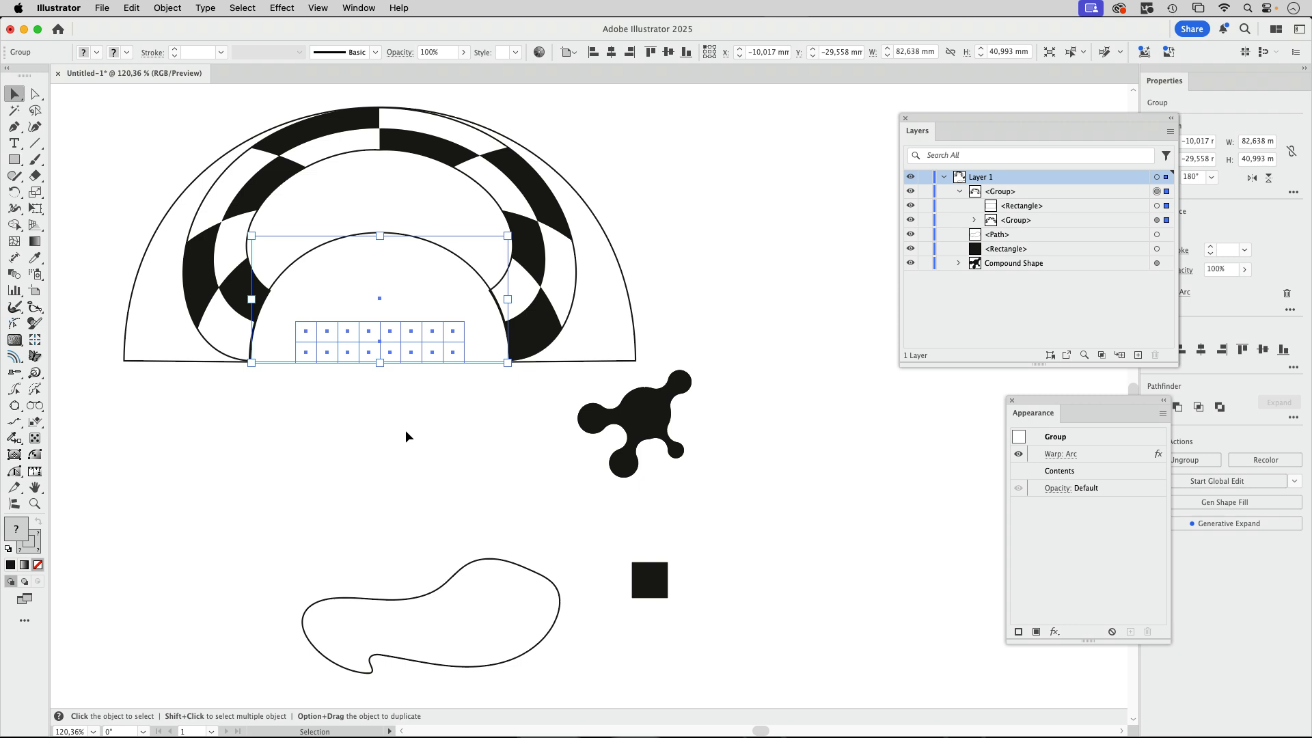
left_click(510, 543)
key("space")
left_click_drag(576, 579, 799, 470)
key("super+space")
key("space")
left_click_drag(675, 464, 662, 380)
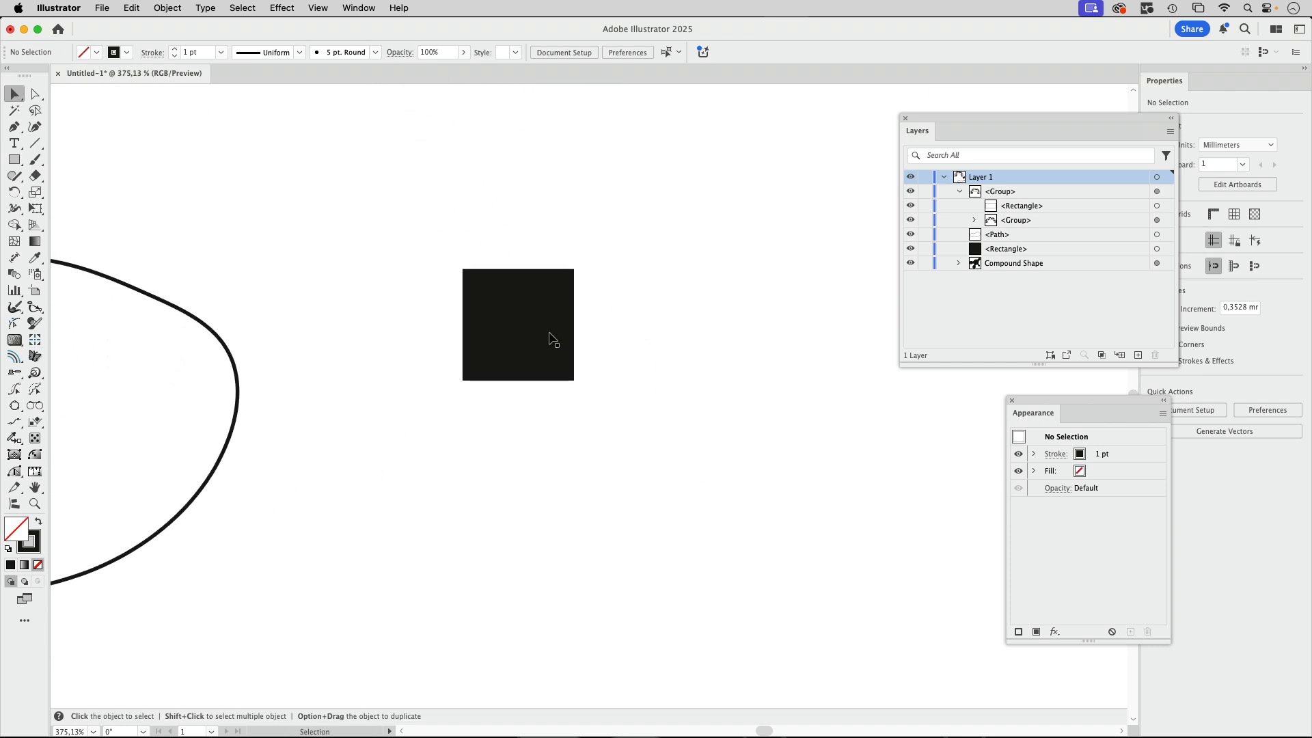
left_click(551, 340)
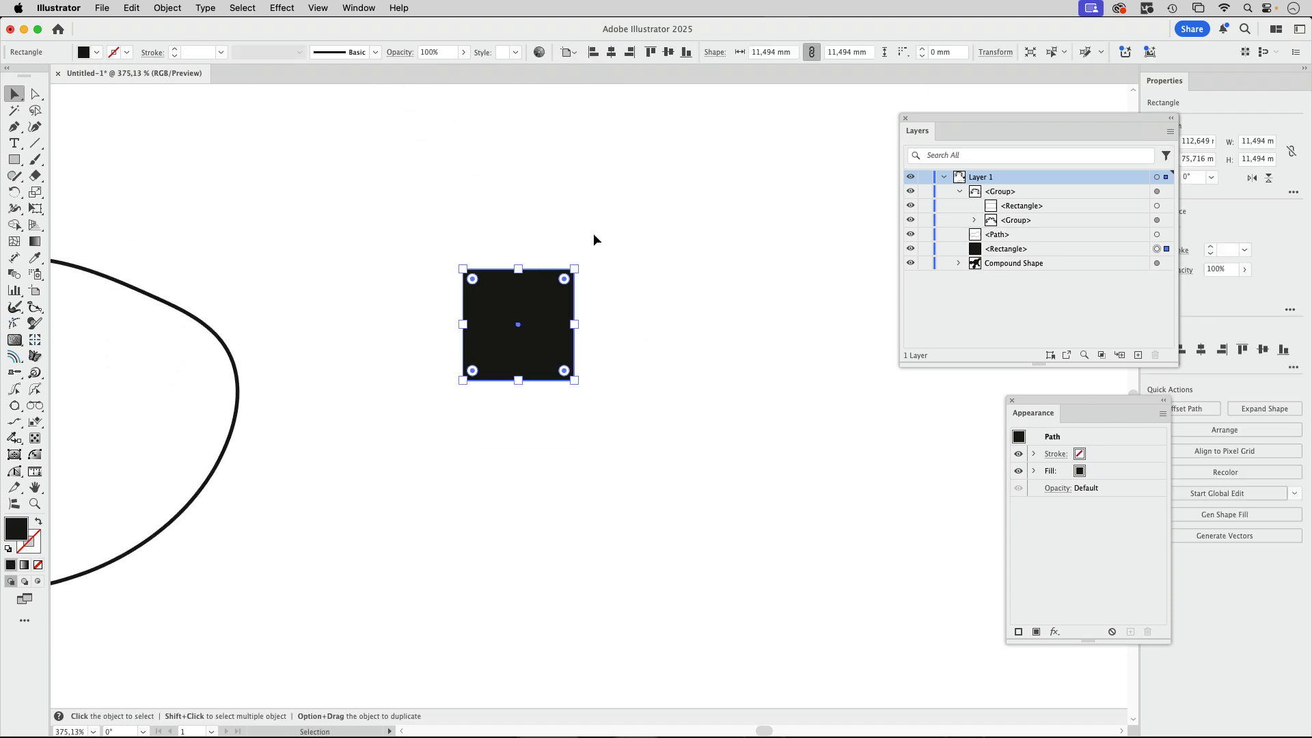
Step: Start a live Transform effect on the black square with 56% vertical scale and a 43° rotation
left_click(286, 9)
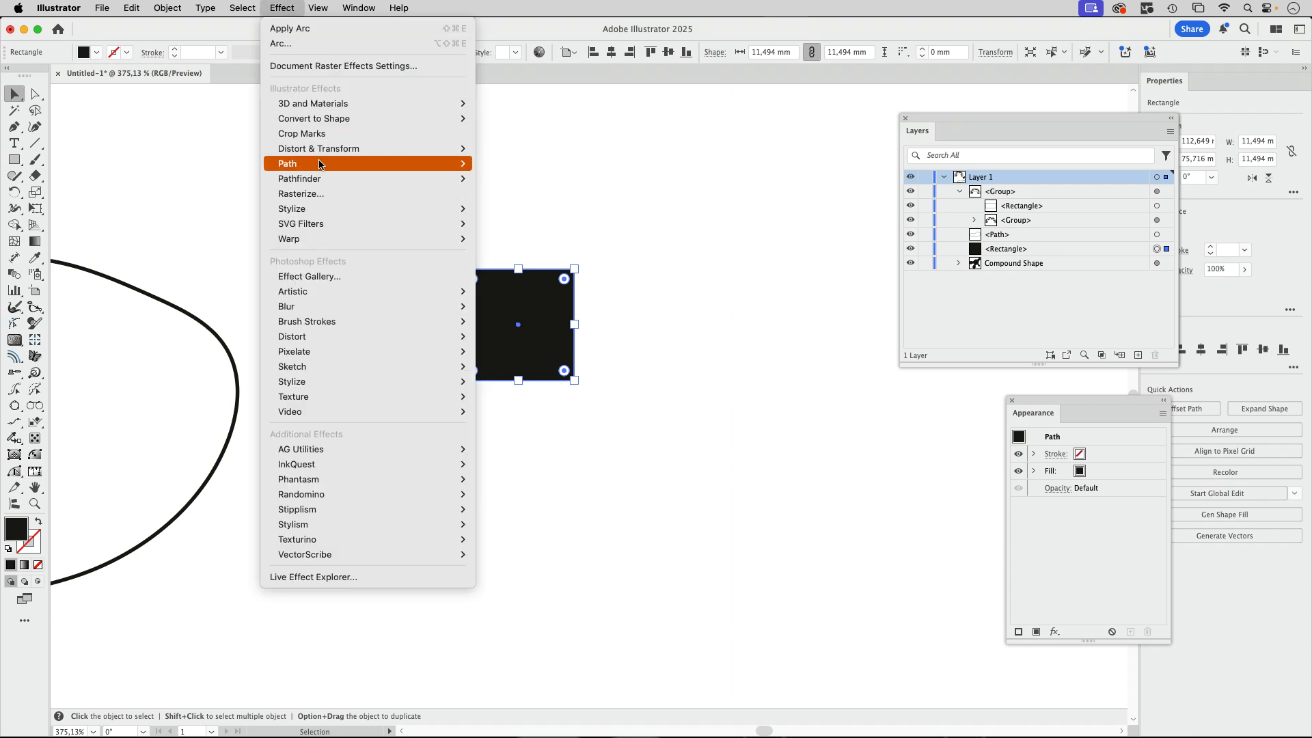
mouse_move(369, 149)
left_click(506, 194)
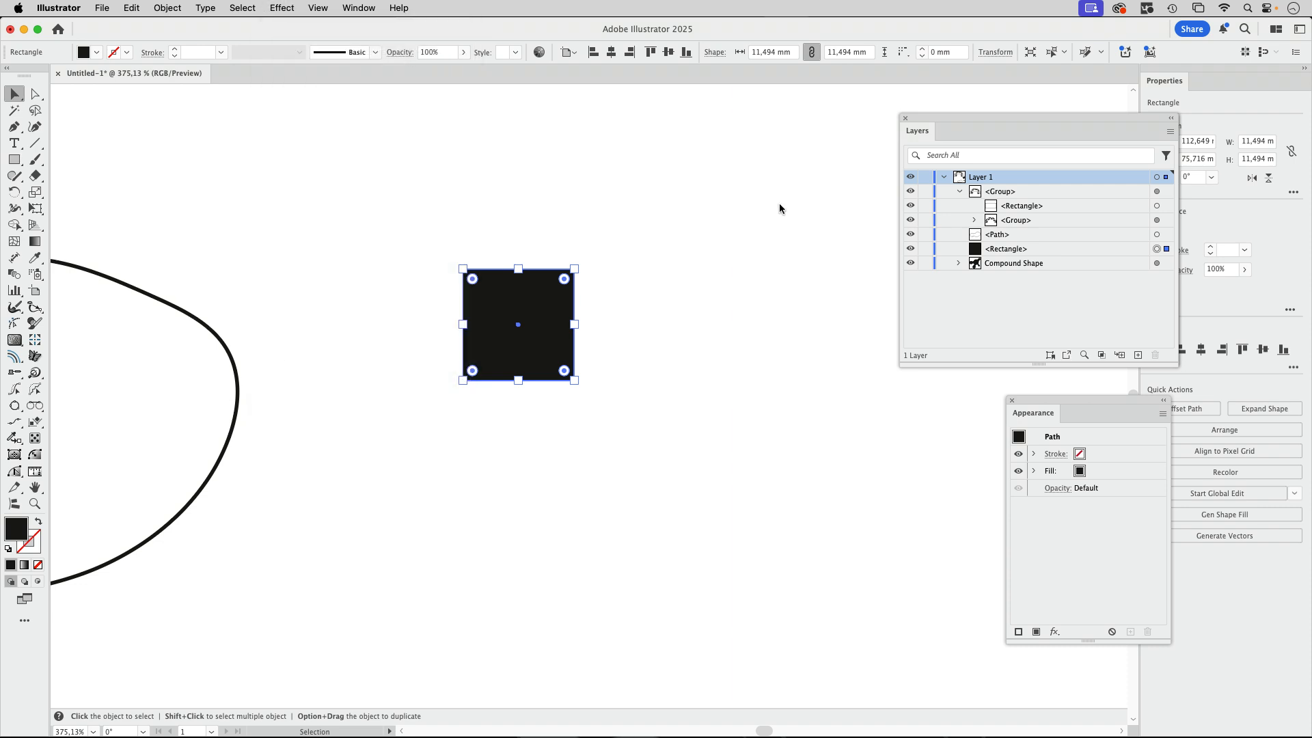
left_click_drag(807, 130, 718, 115)
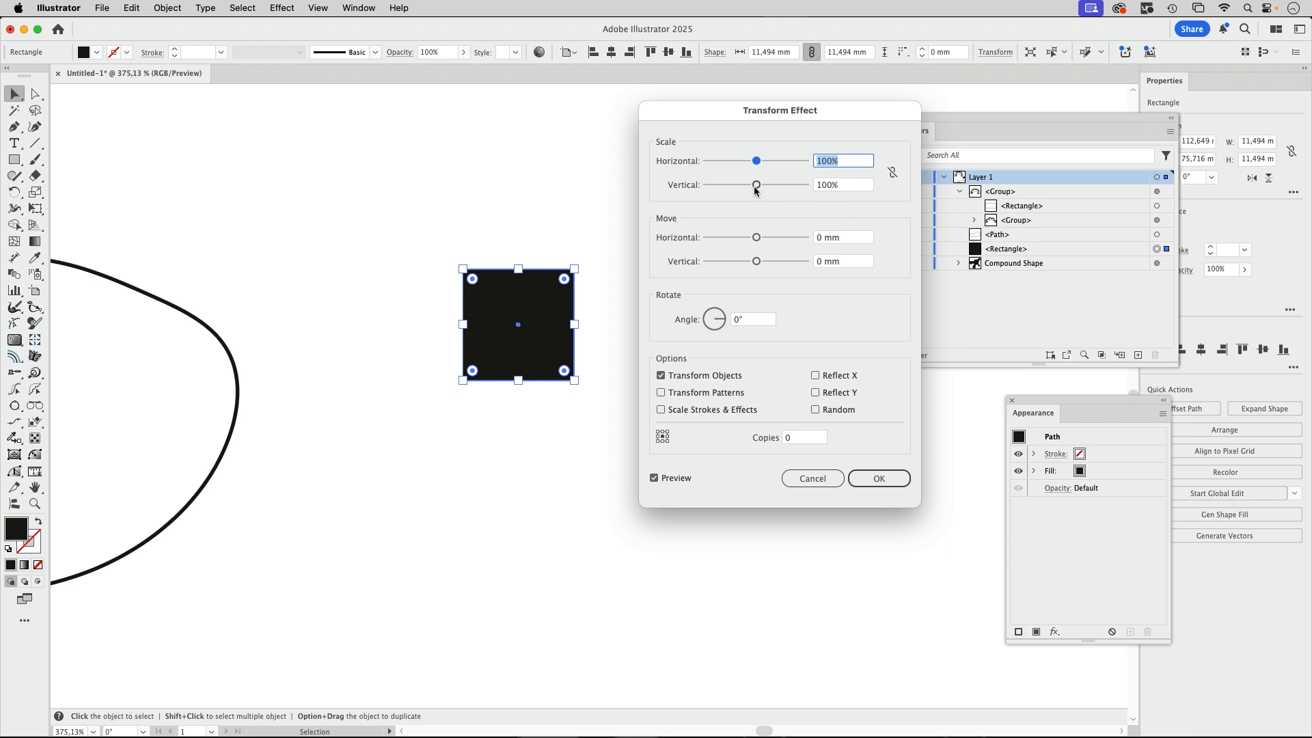
left_click_drag(756, 185, 735, 186)
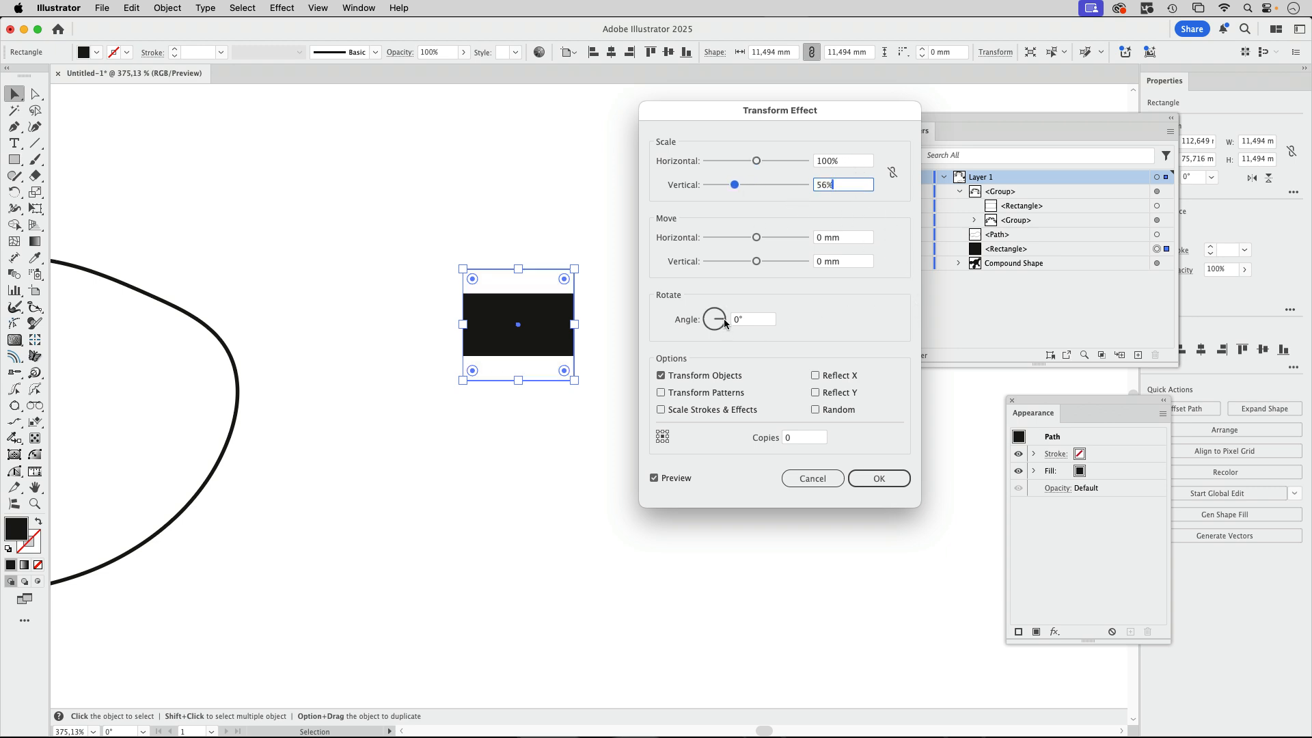
left_click_drag(724, 318, 722, 313)
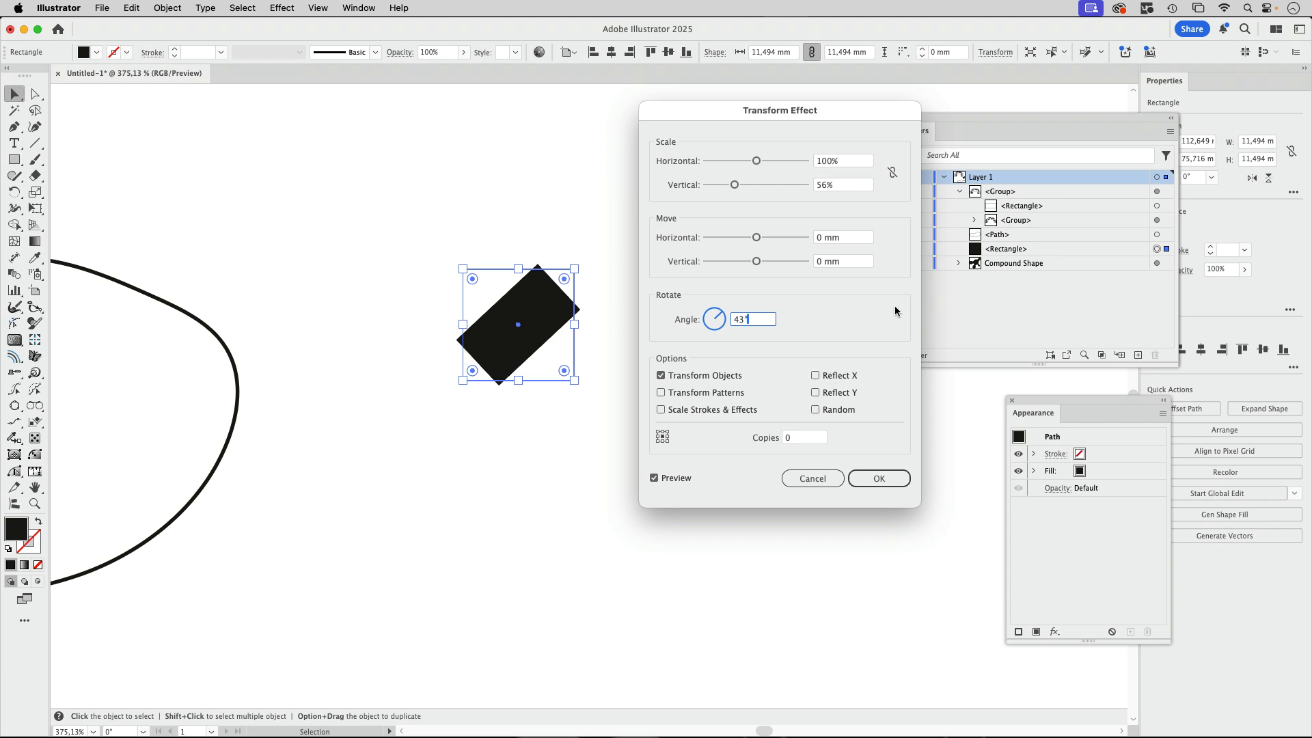
Step: Set the Transform effect's vertical scale to 100% and its rotation to 45°, and apply it
left_click(777, 188)
type("100")
left_click(745, 319)
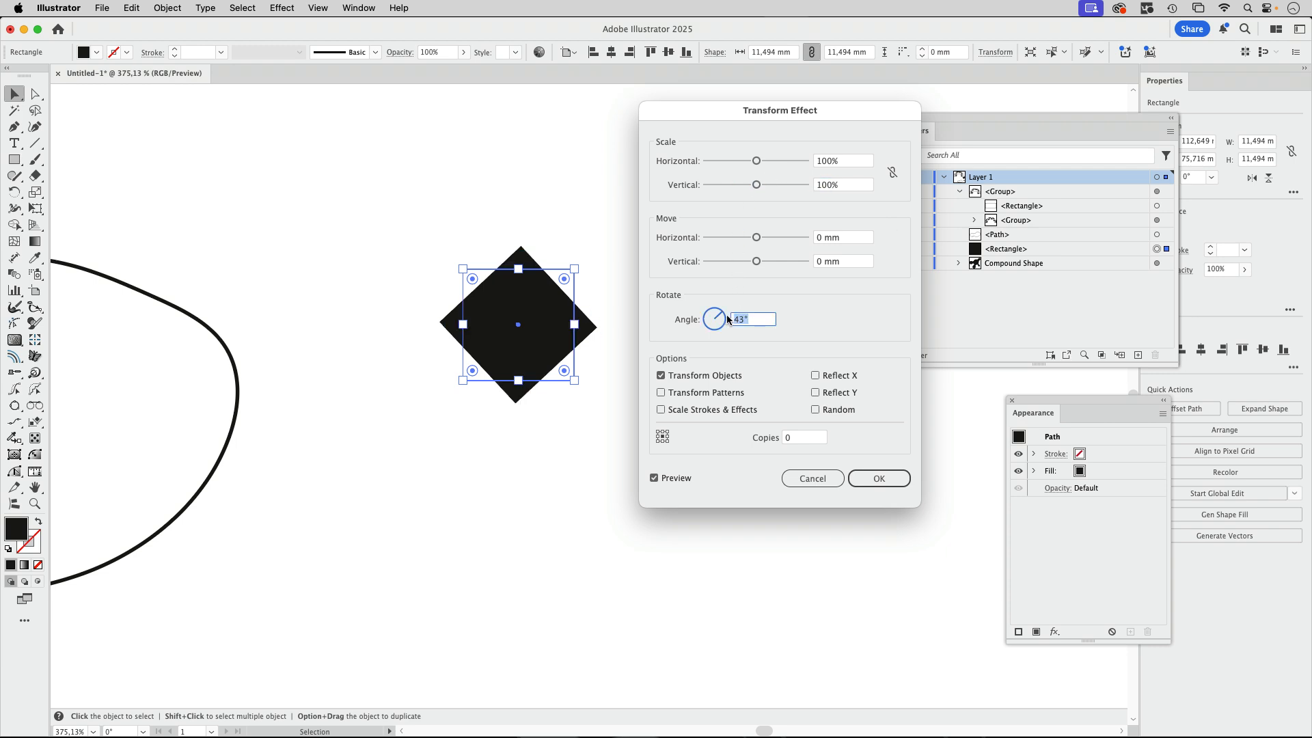
type("45")
left_click(896, 477)
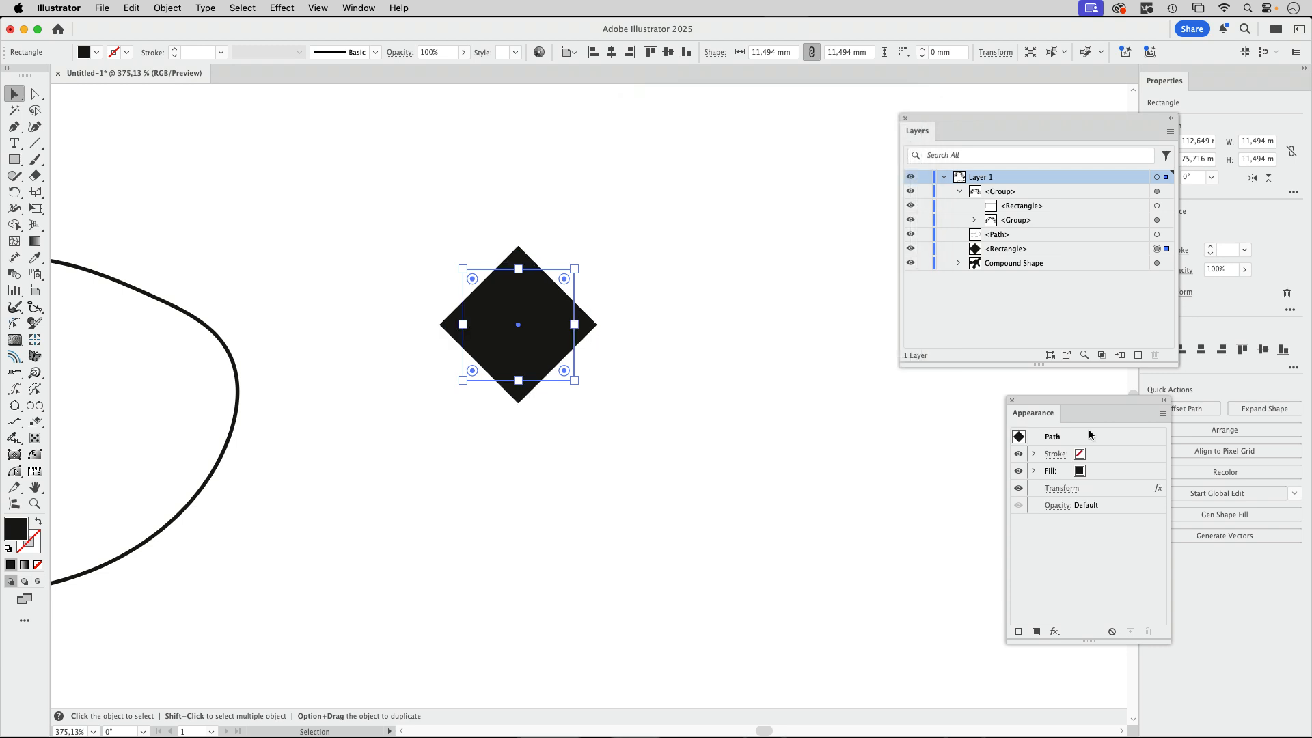
Step: Apply a second Transform effect to the square with 0° rotation and 40% vertical scale
left_click(324, 8)
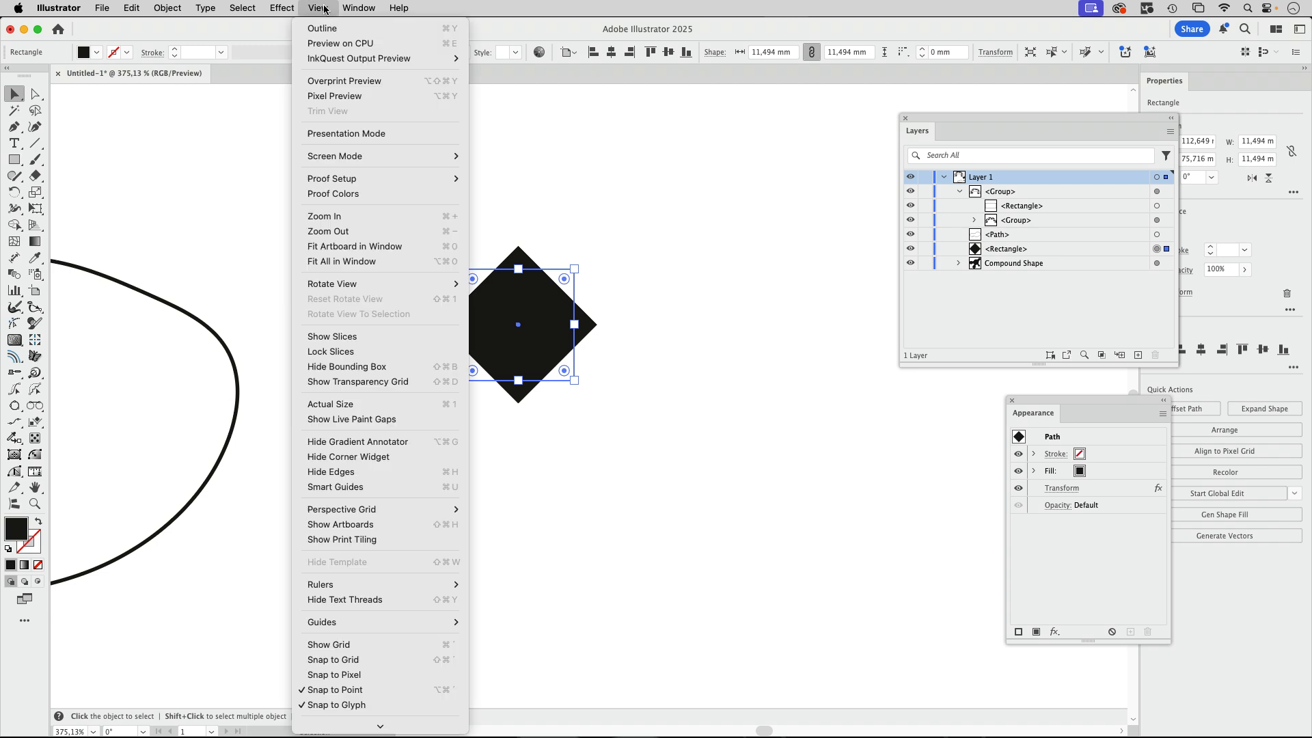
mouse_move(281, 8)
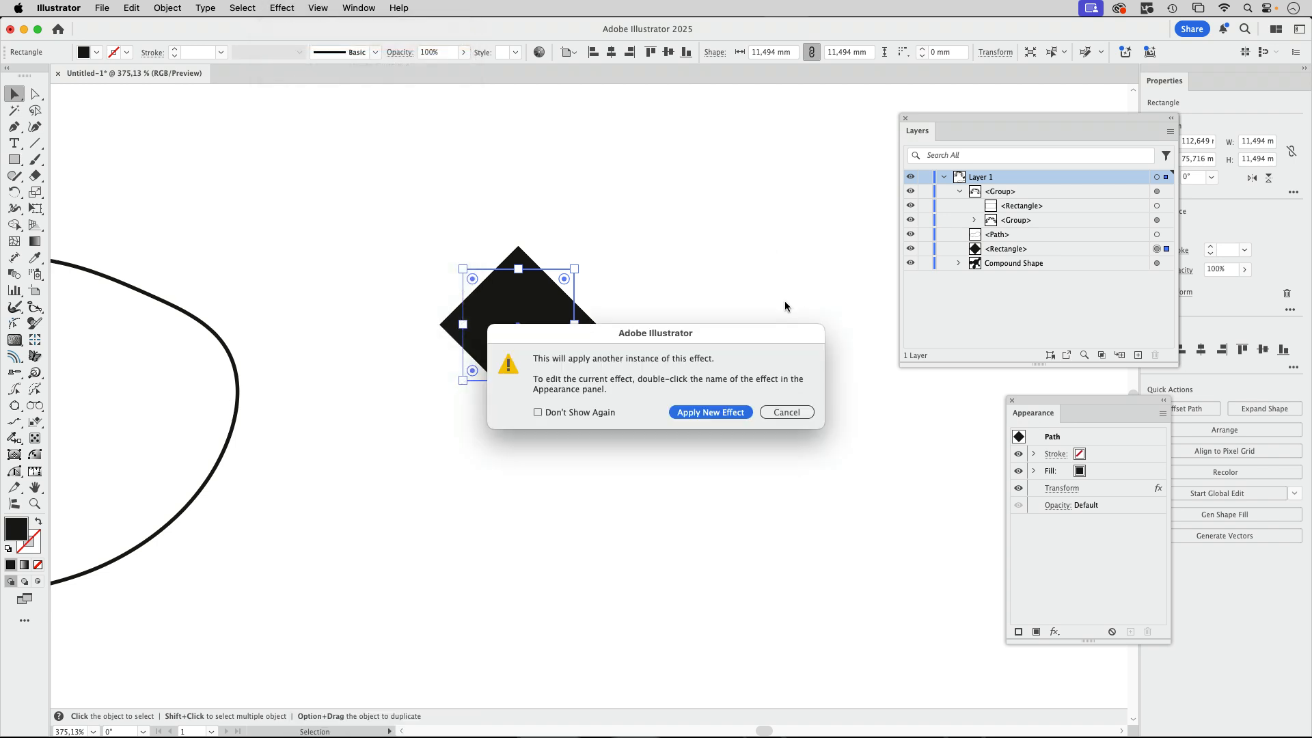
left_click(728, 410)
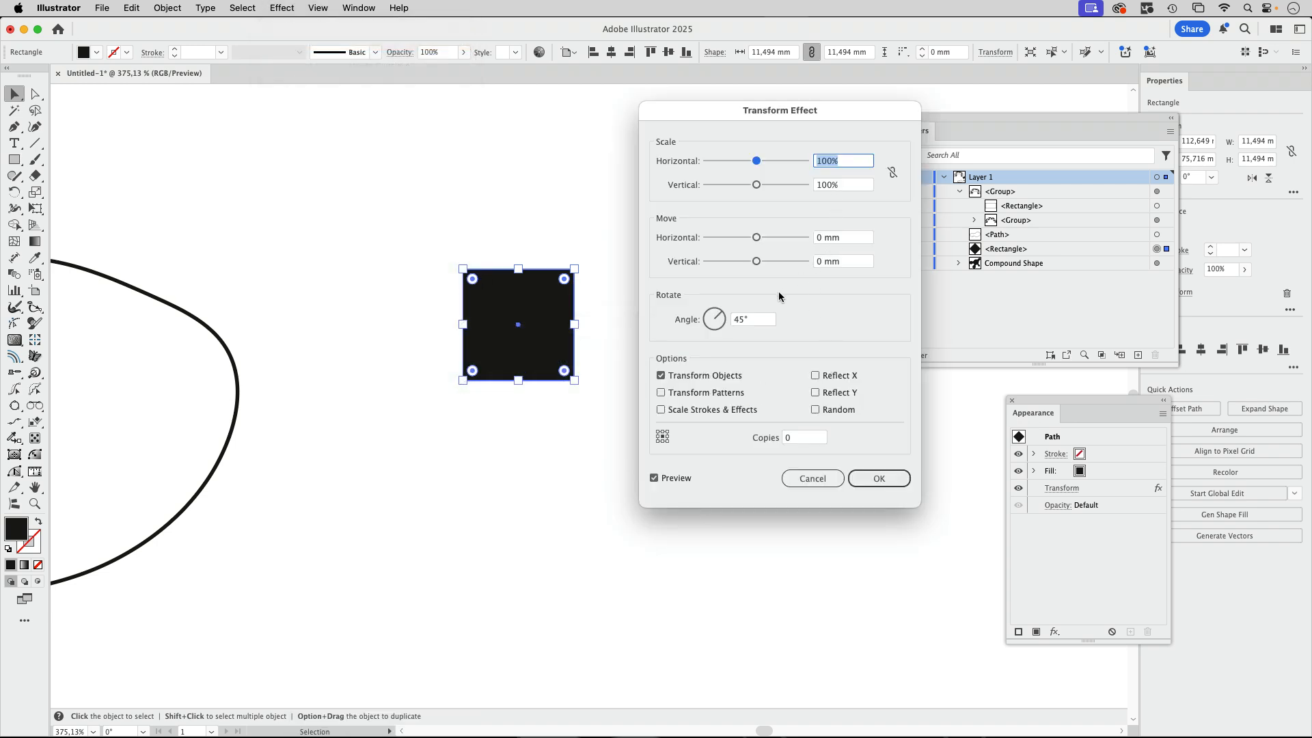
double_click(747, 319)
type("0")
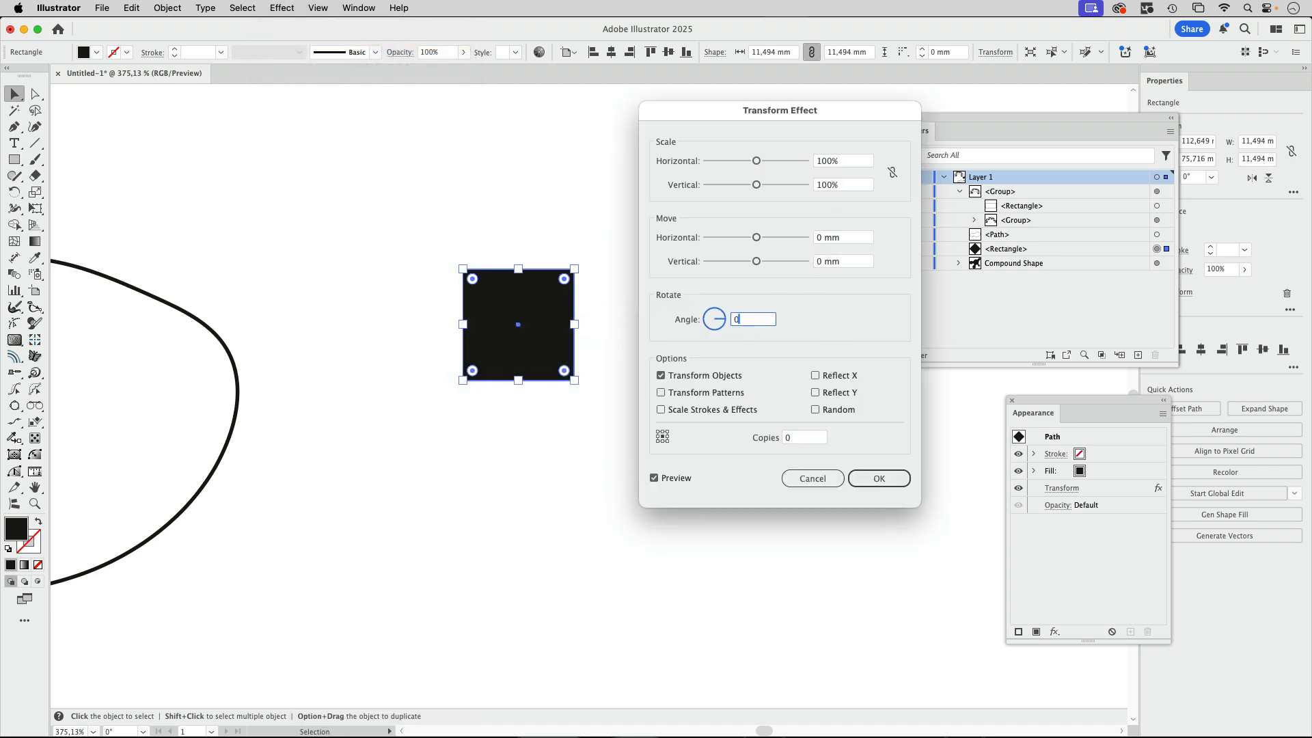
left_click(852, 182)
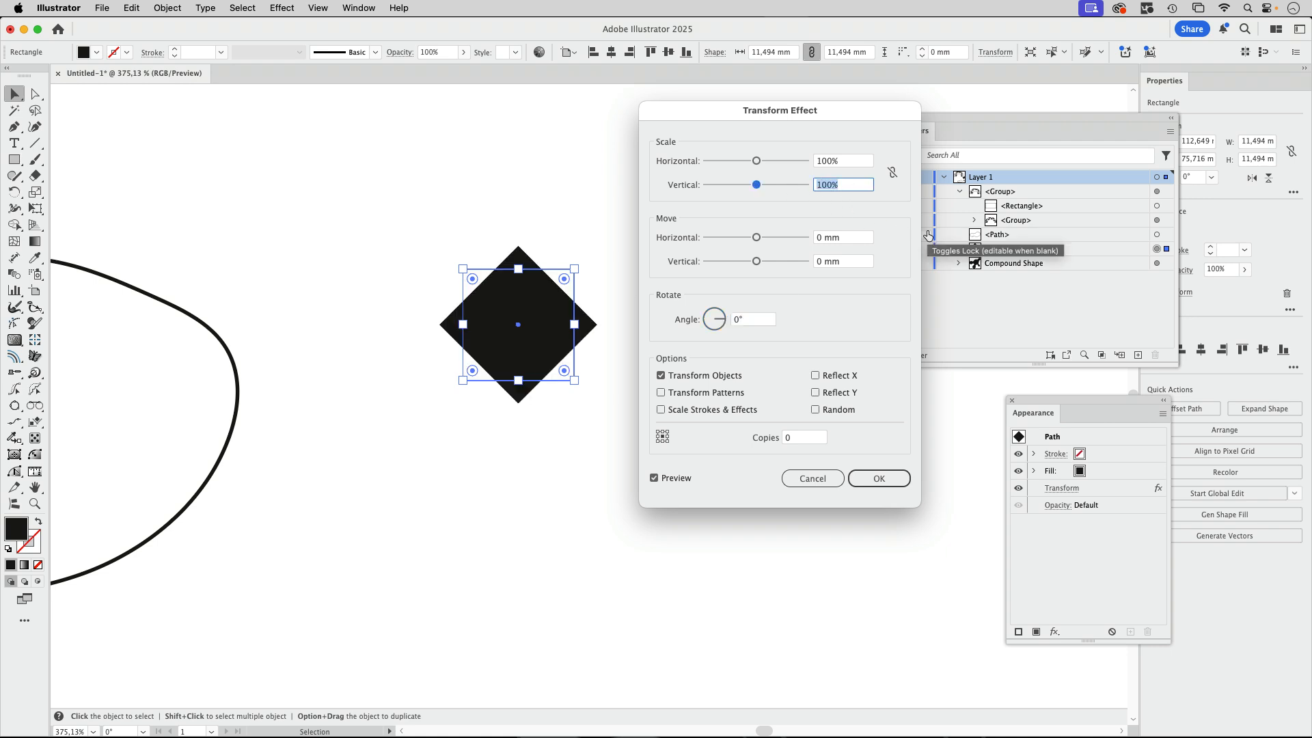
type("40")
key("Tab")
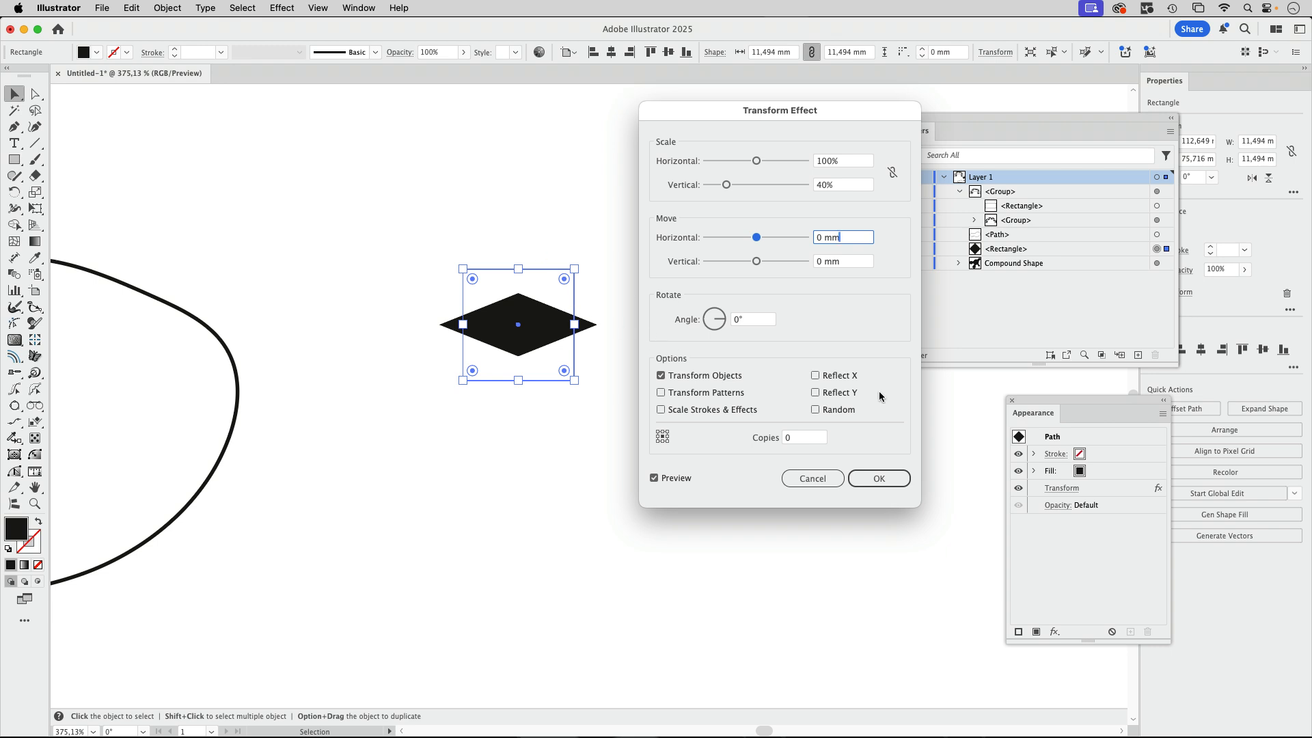
left_click(895, 477)
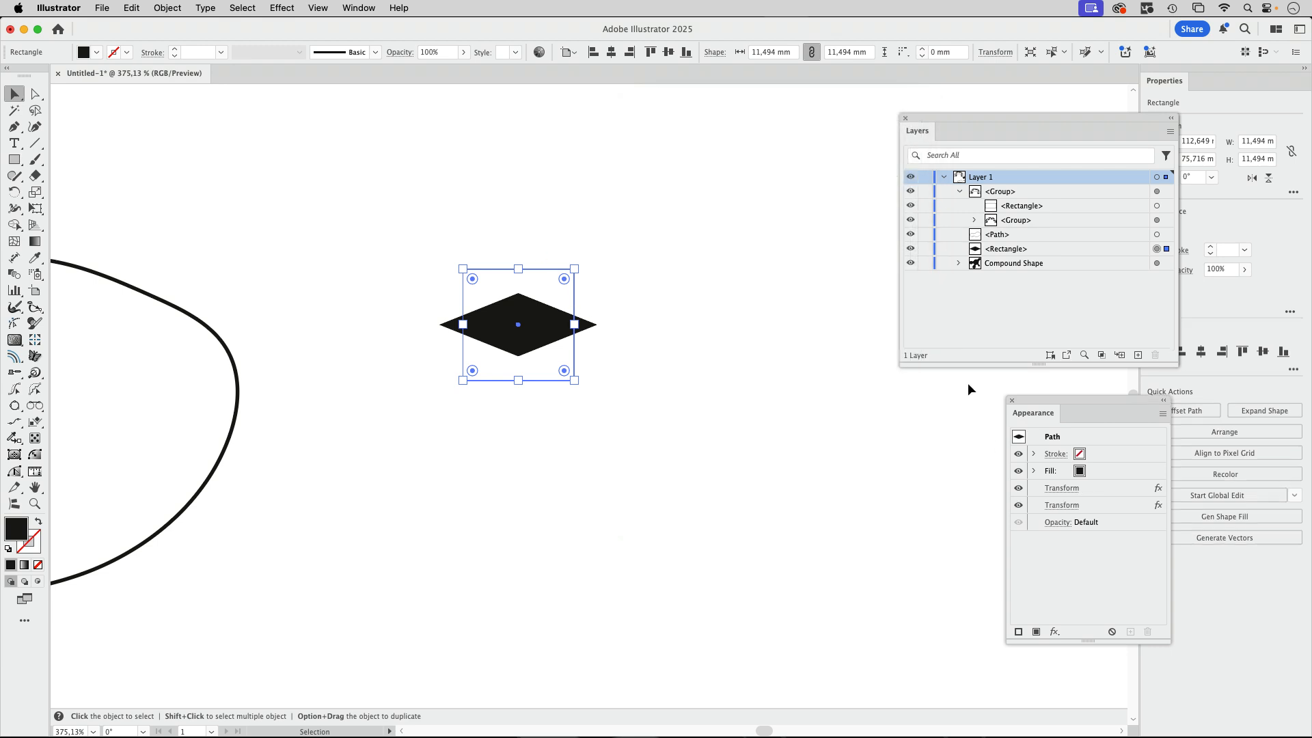
Step: Apply a Roughen effect with 4% relative size and smooth points to the closed curved outline
scroll(721, 287, "down", 5)
left_click_drag(163, 233, 552, 483)
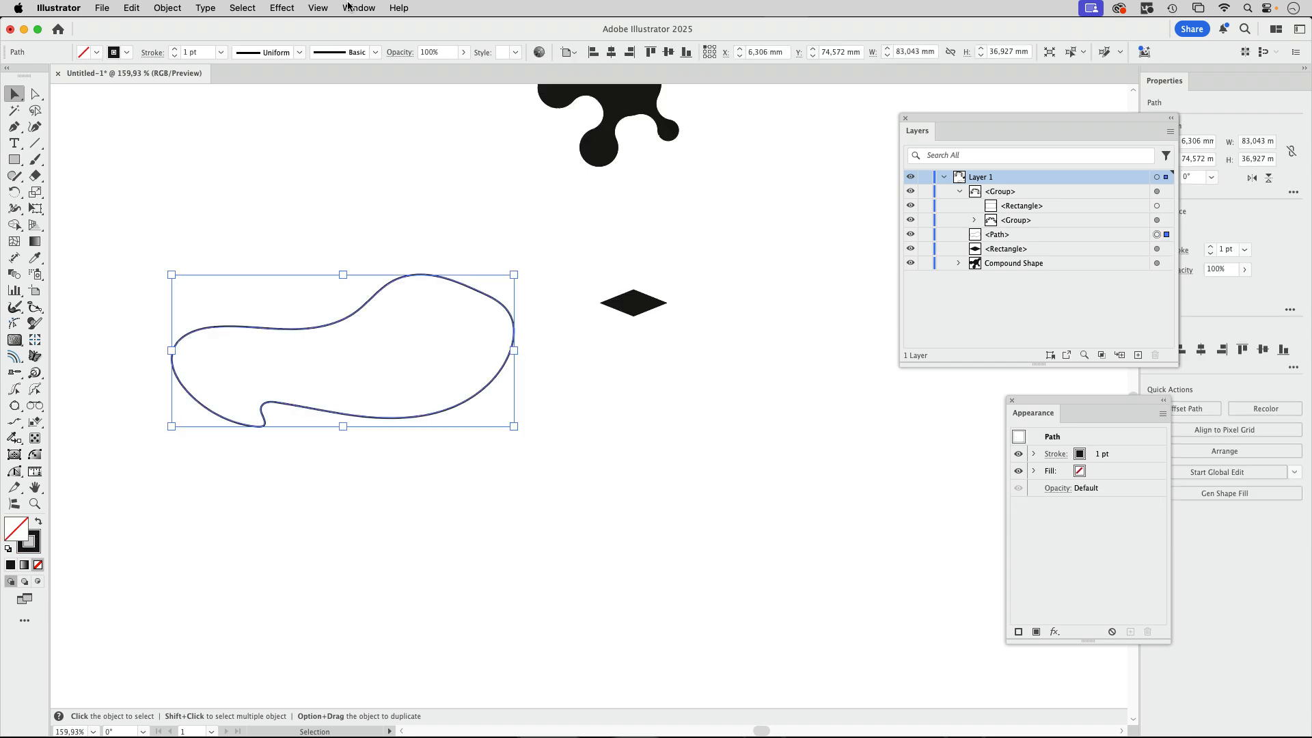
left_click(290, 9)
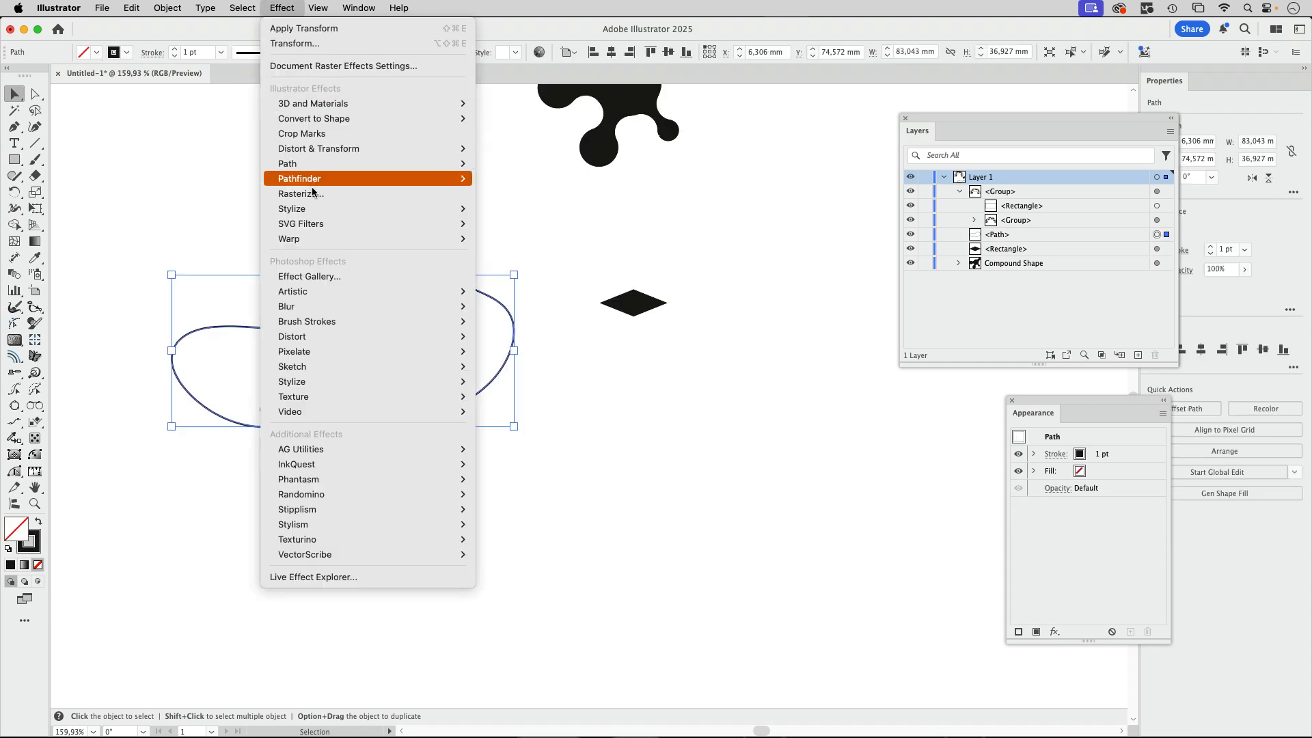
mouse_move(405, 150)
left_click(503, 178)
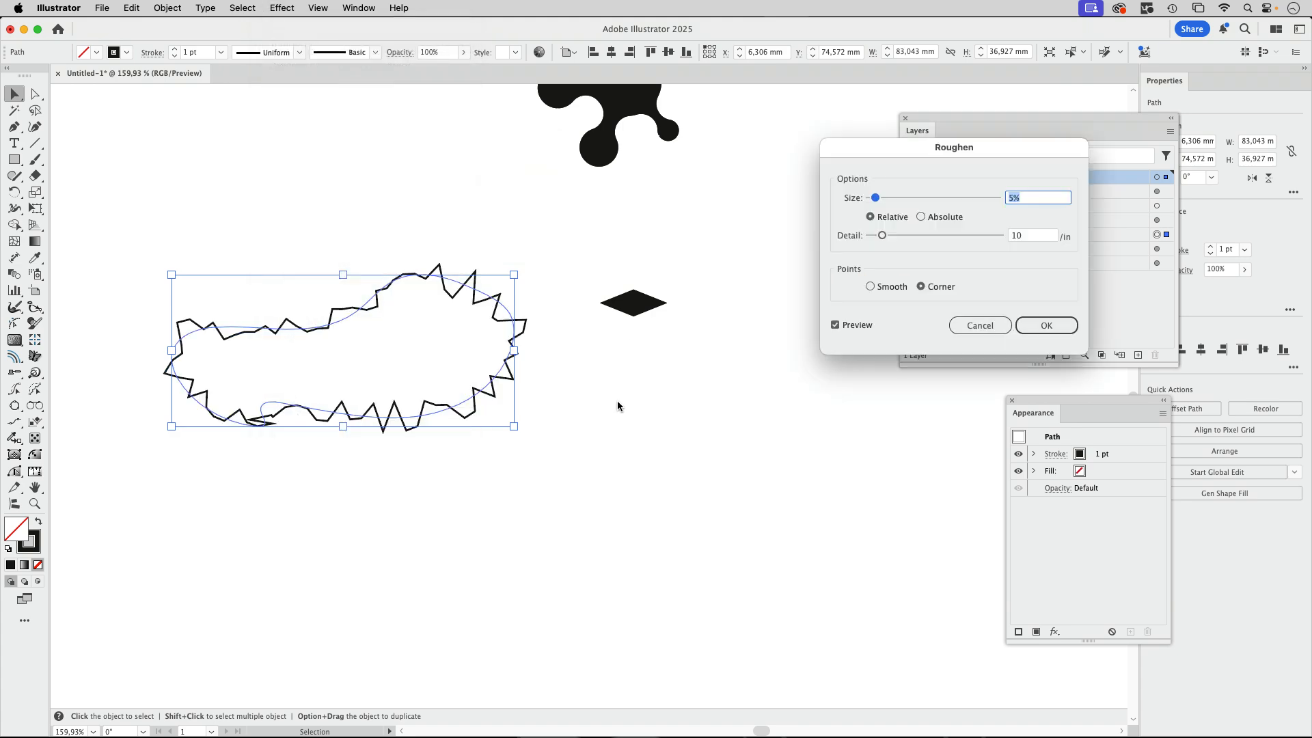
mouse_move(620, 239)
left_mouse_down()
mouse_move(778, 243)
mouse_move(619, 244)
left_mouse_up()
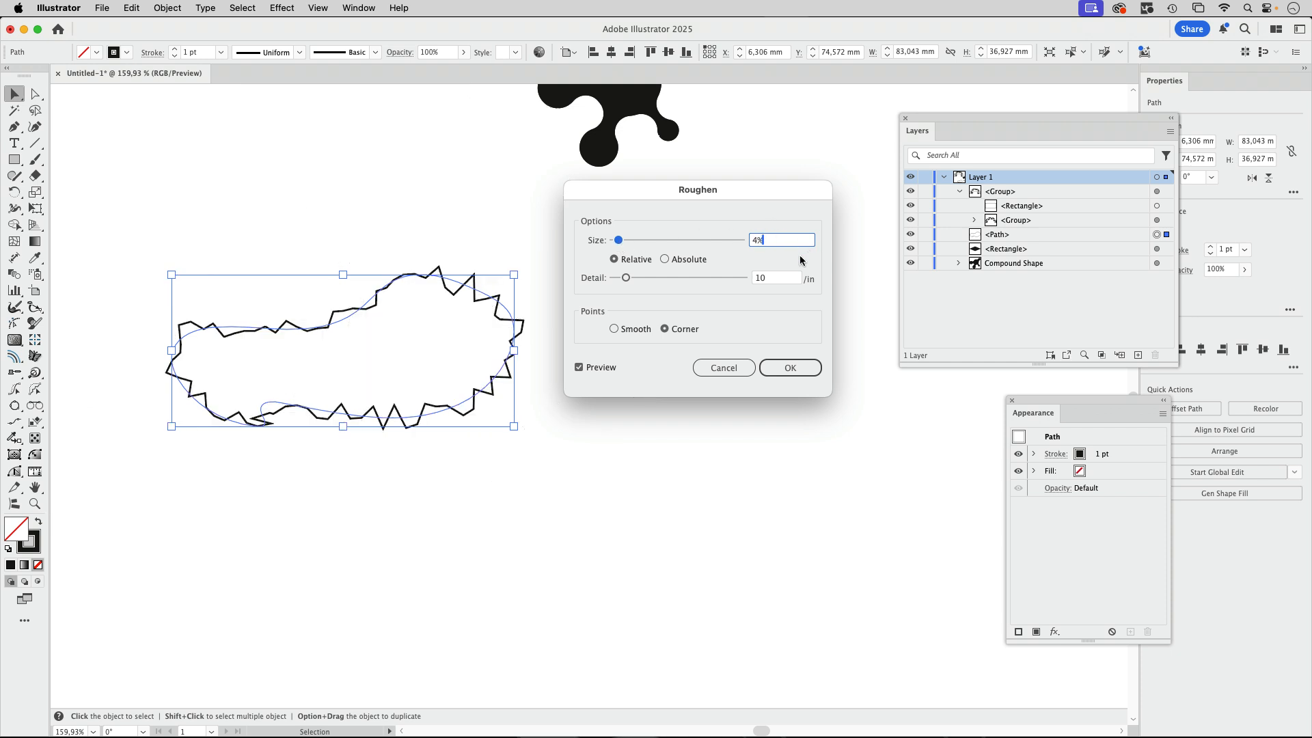
left_click_drag(661, 195, 680, 239)
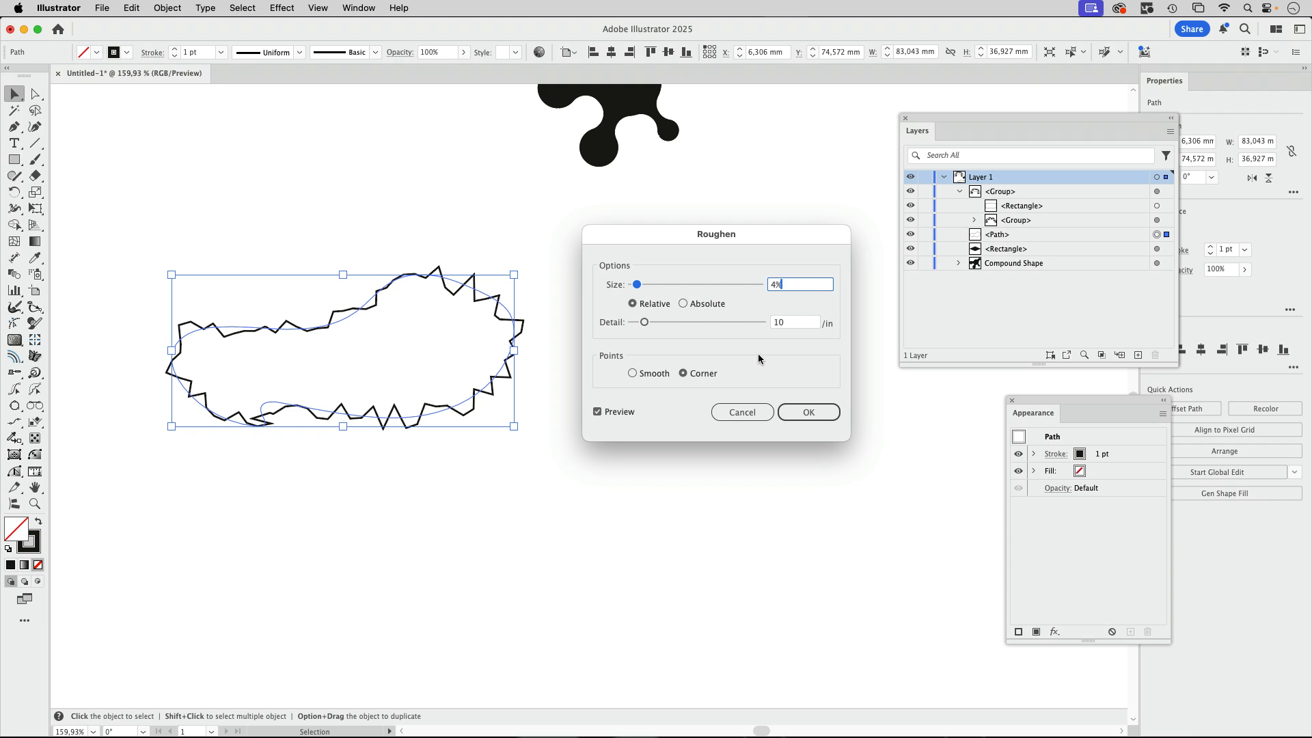
left_click(655, 373)
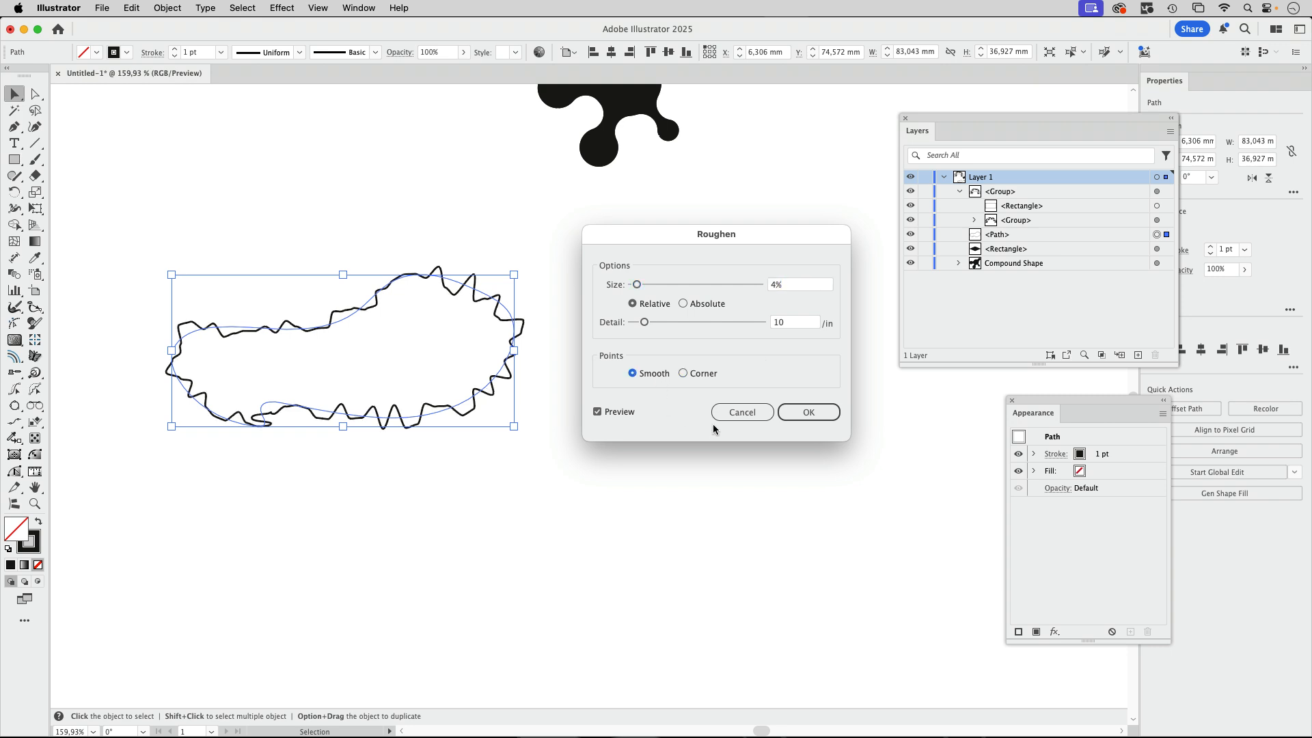
left_click(808, 412)
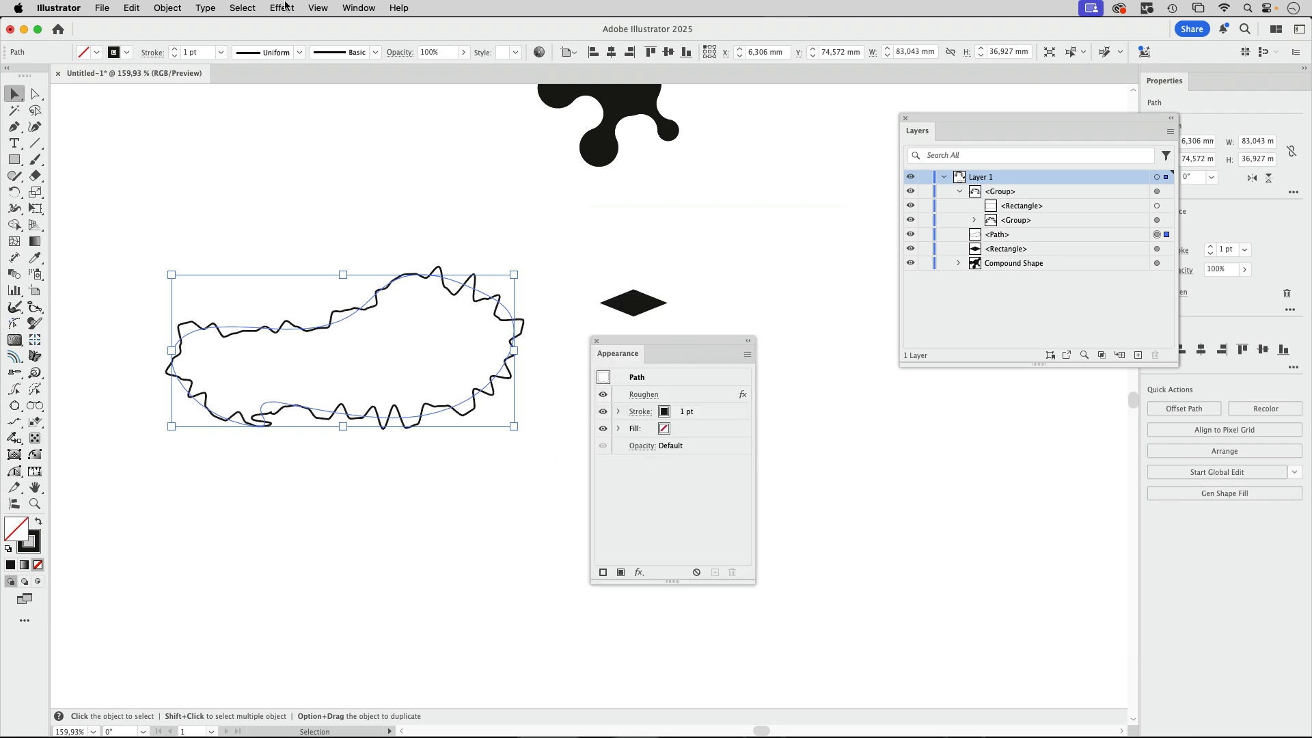
Step: Apply a second Roughen effect to the same outline with 7% relative size and smooth points
left_click(283, 8)
left_click(301, 28)
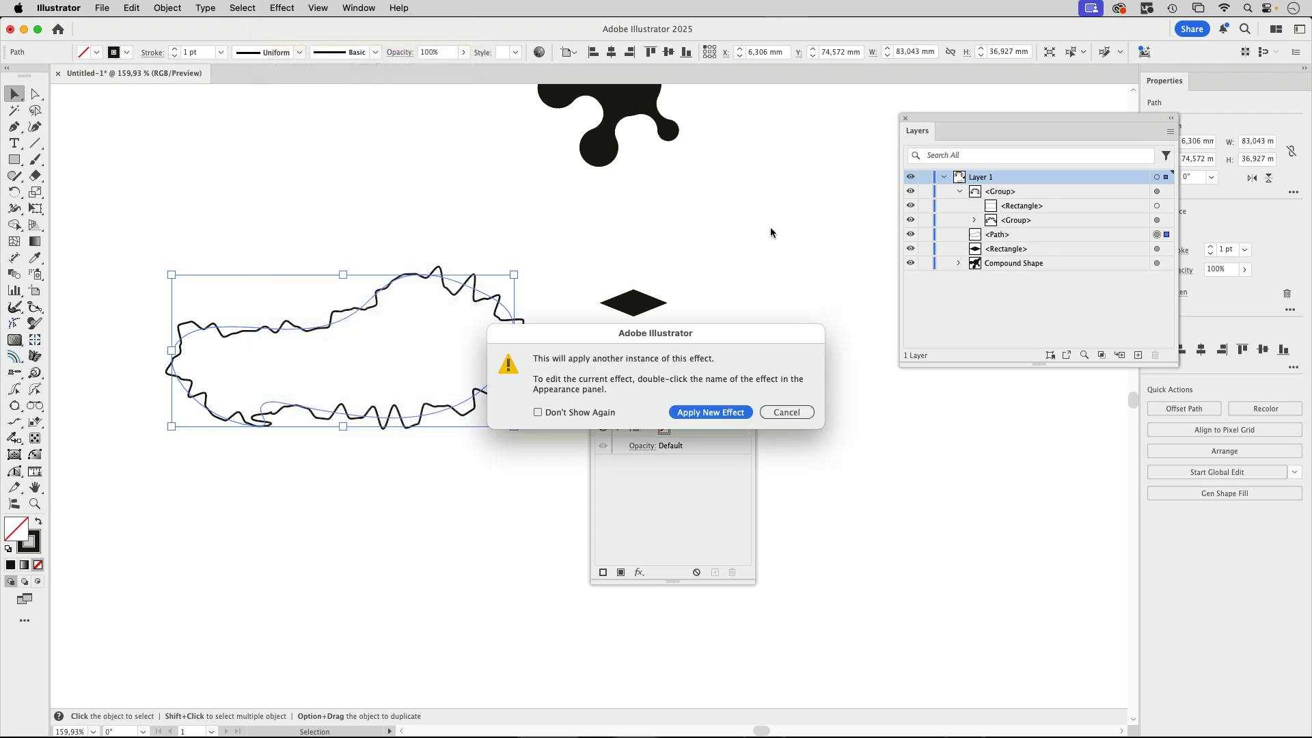
left_click(750, 231)
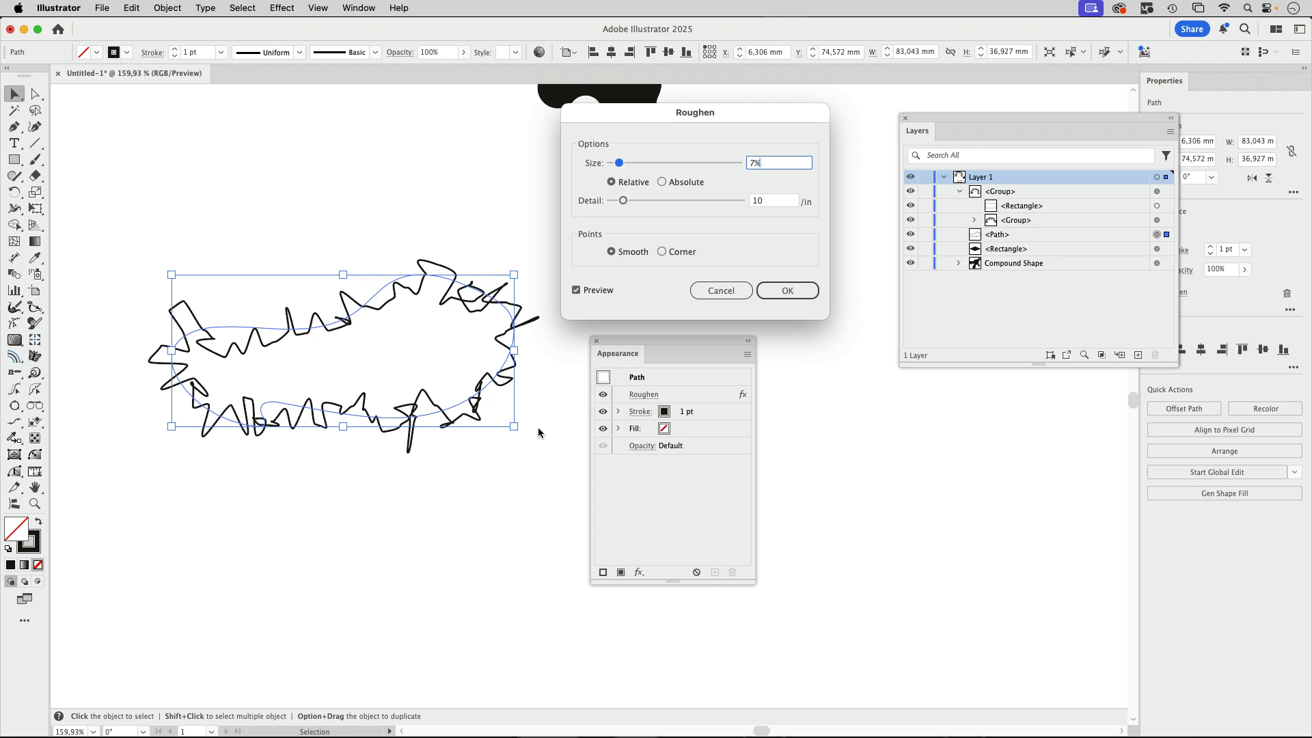
left_click(781, 295)
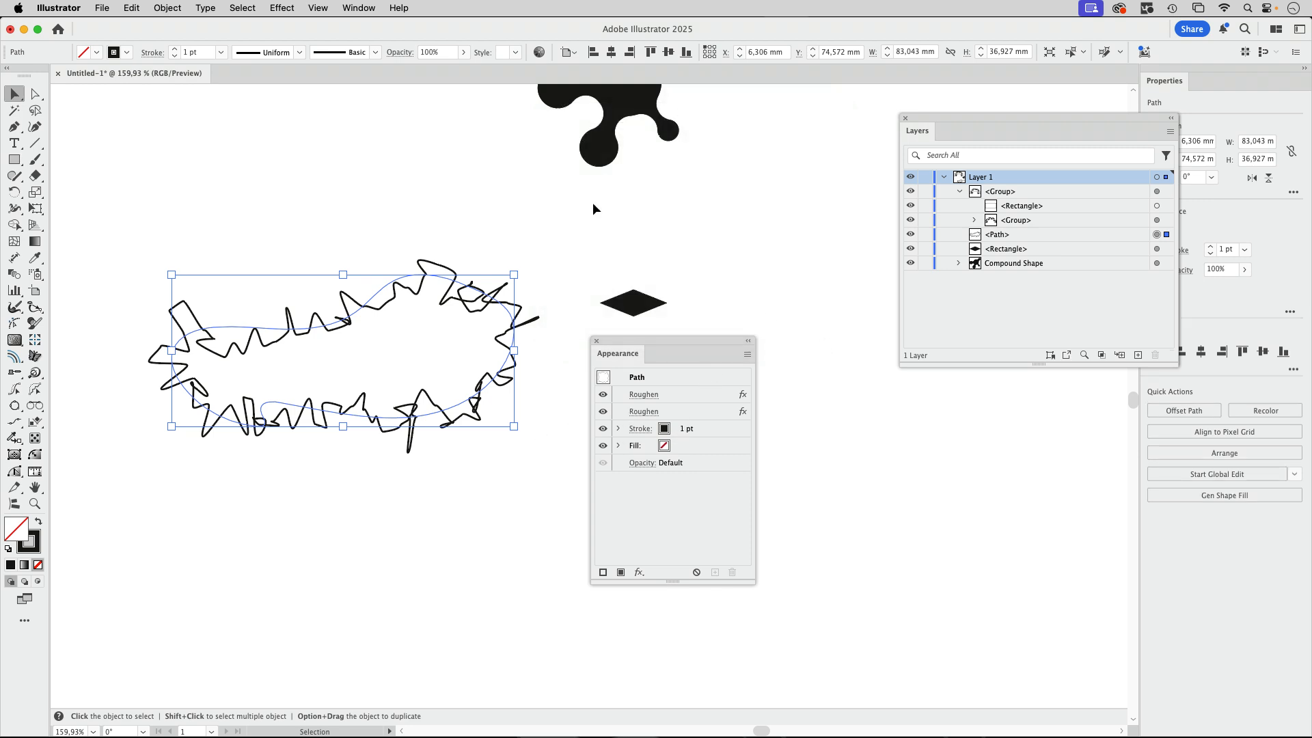
Step: Apply a third Roughen effect to the closed outline with 7% relative size, detail 10/in and smooth points
left_click(281, 7)
left_click(335, 43)
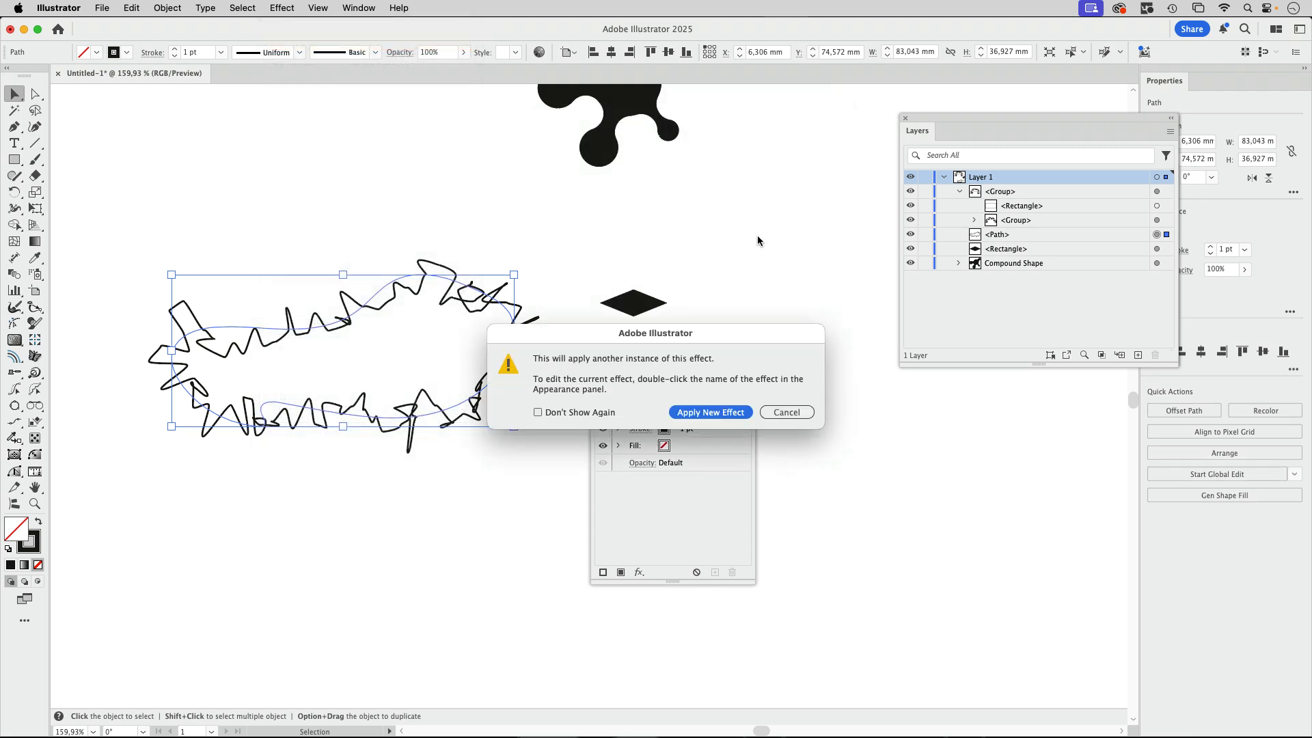
left_click(719, 411)
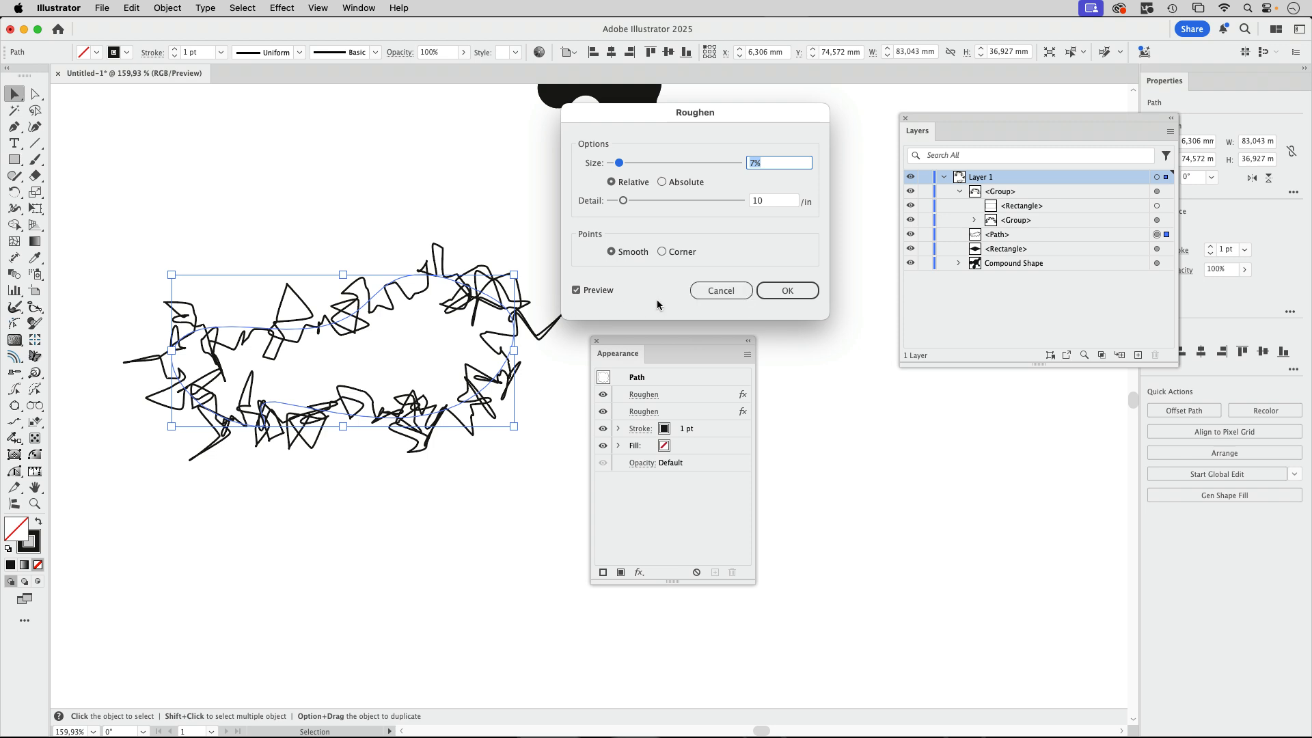
left_click(786, 290)
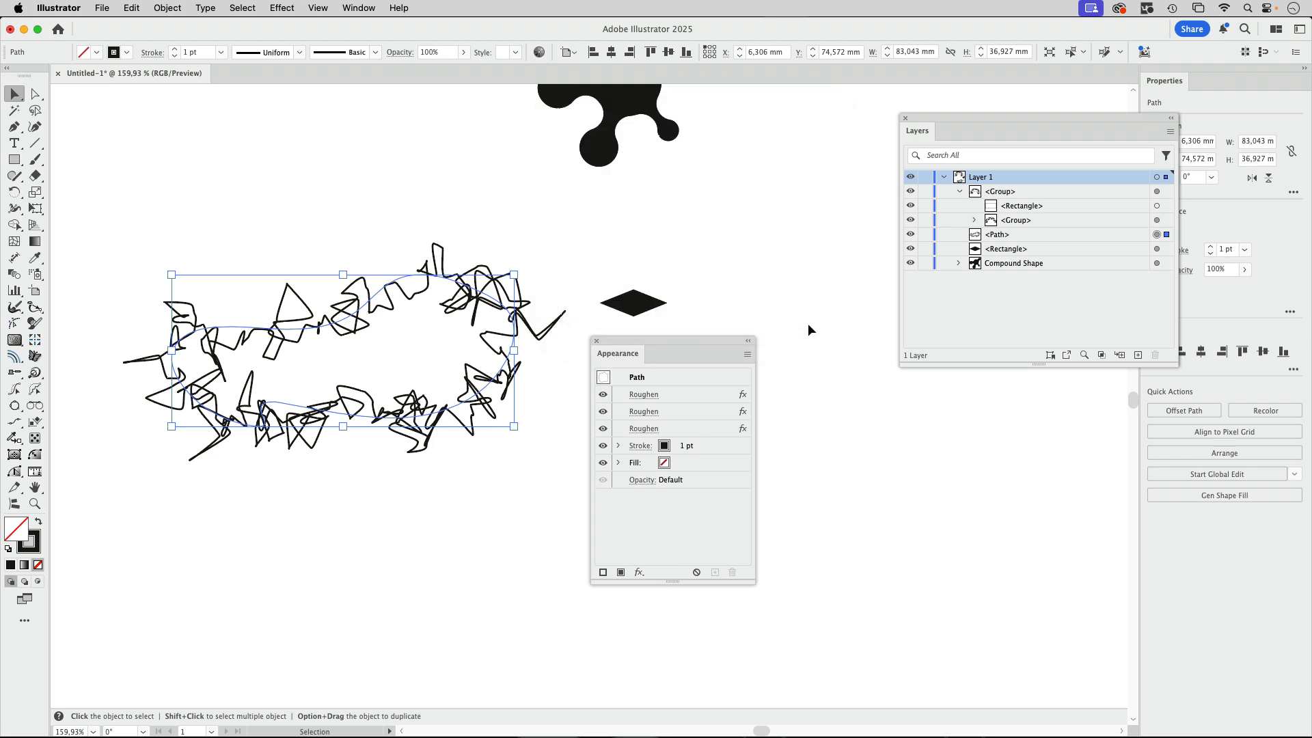
Step: Set the detail of the outline's first Roughen effect to 6/in, then deselect the path
left_click(644, 395)
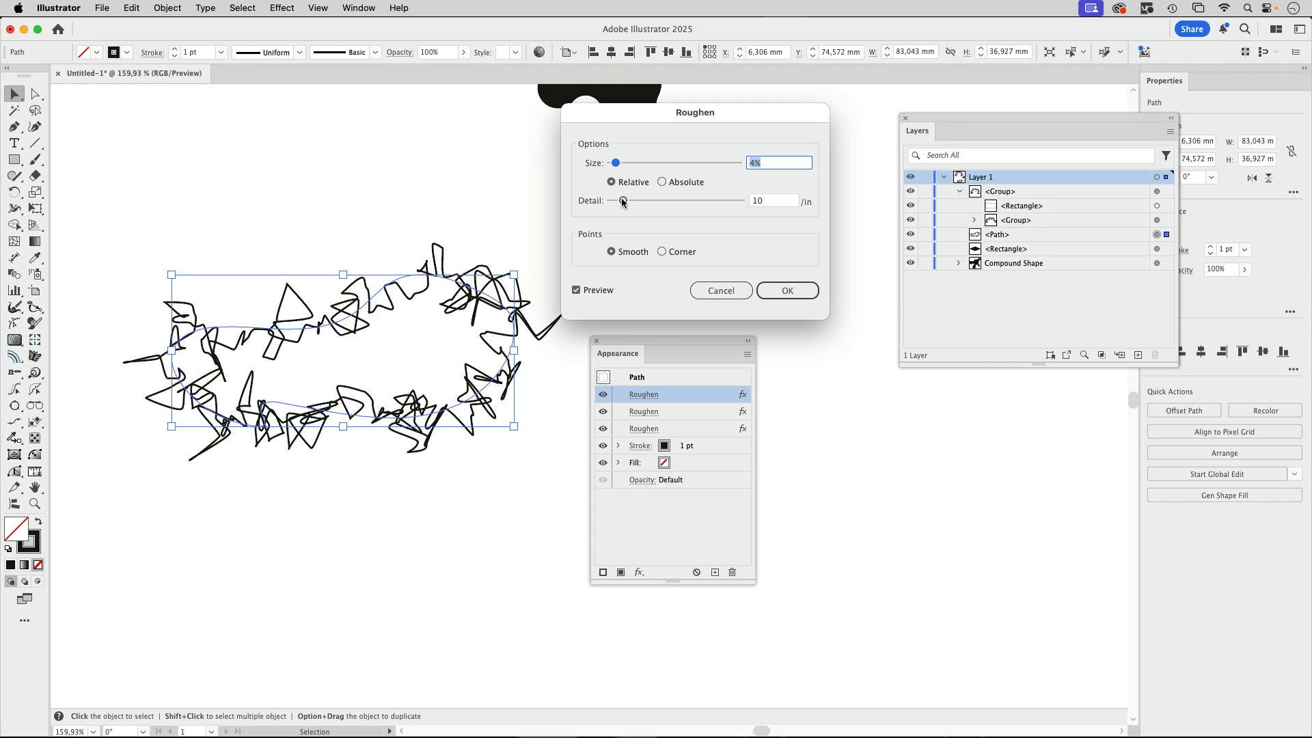
left_click_drag(618, 198, 617, 202)
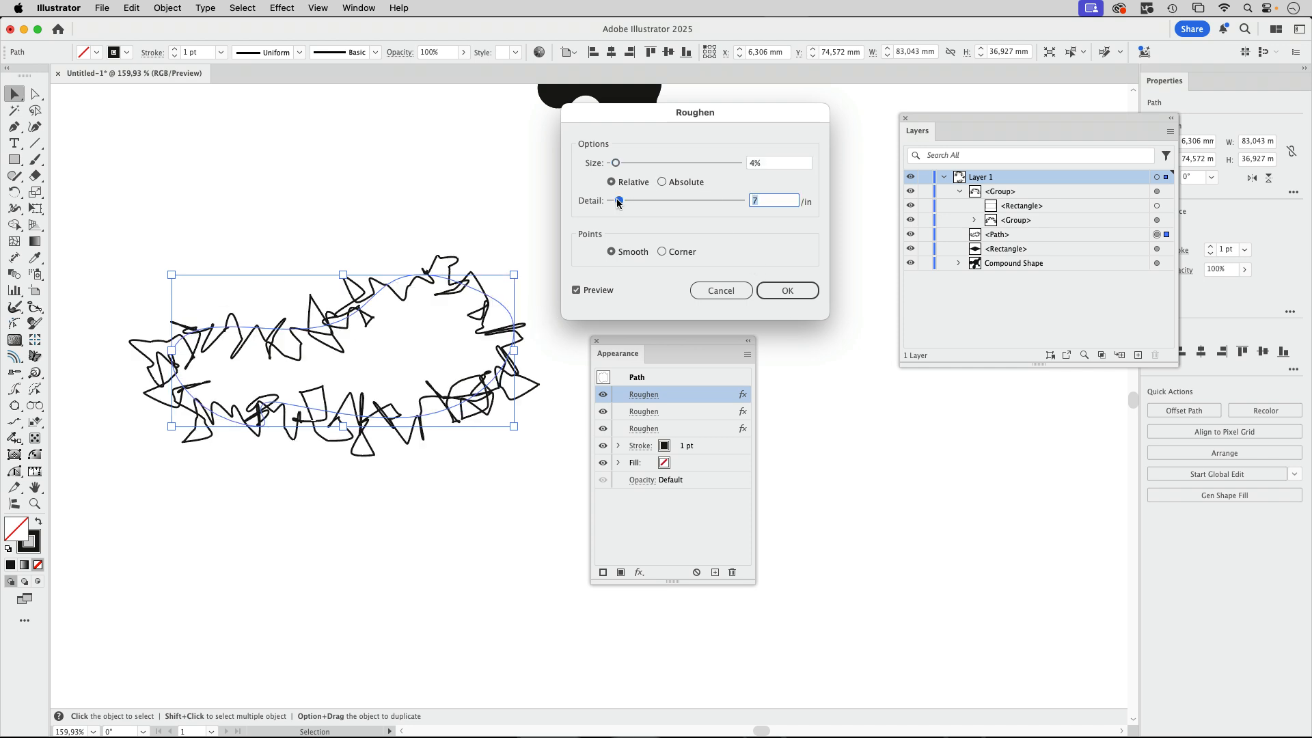
left_click_drag(616, 203, 615, 203)
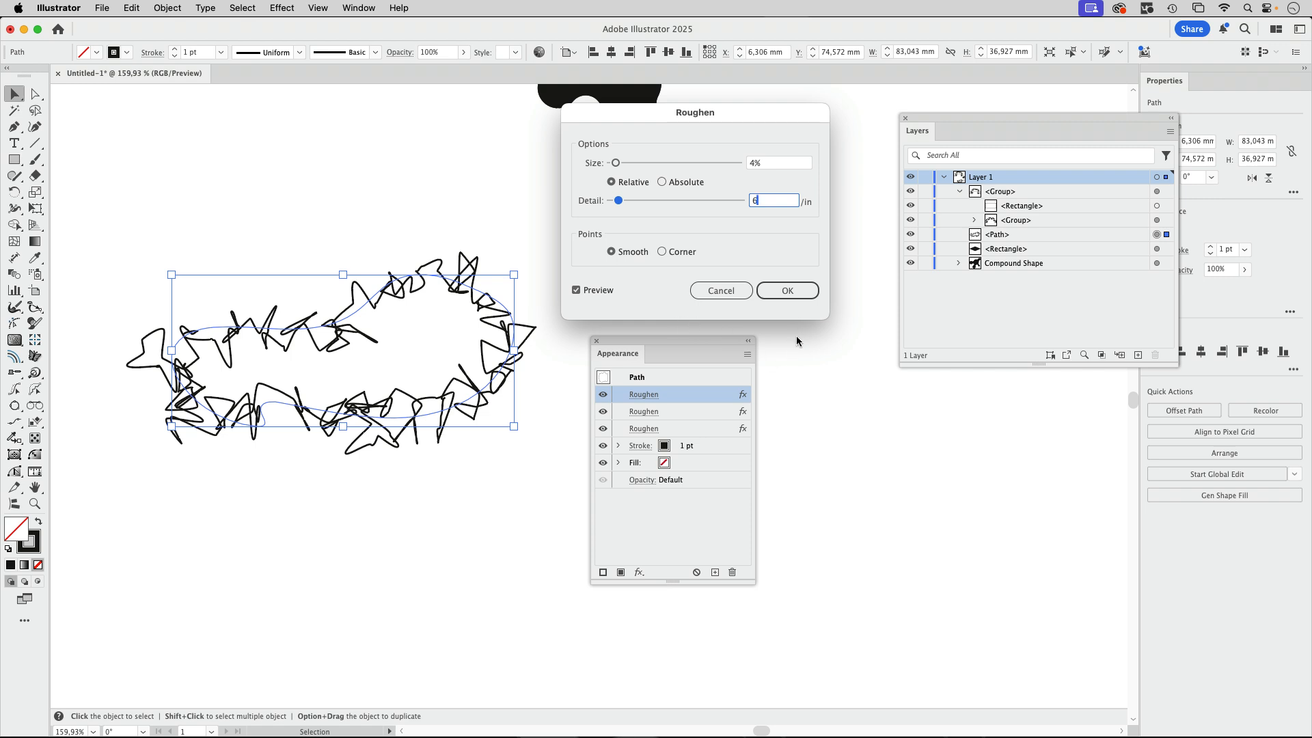
left_click(788, 290)
left_click(521, 231)
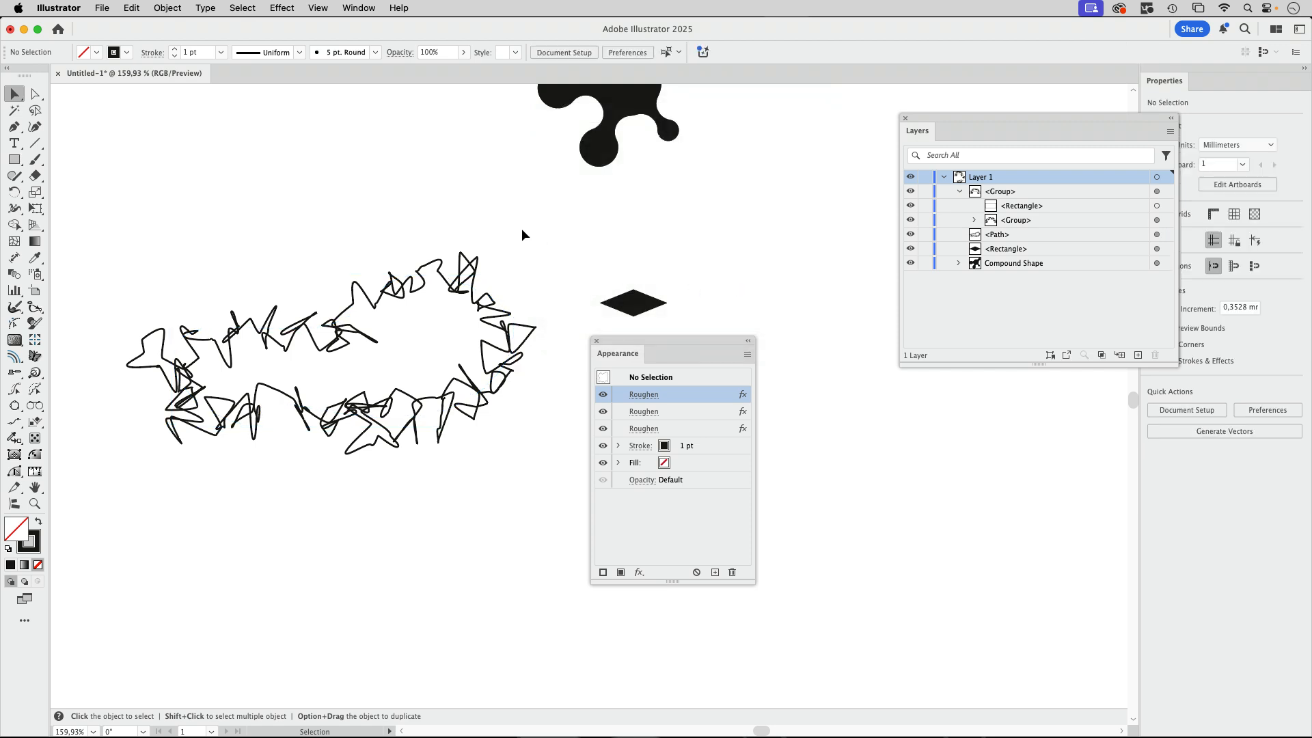
Step: Move the Appearance panel clear of the artwork to examine all the stacked-effect examples together
left_click_drag(521, 231, 551, 411)
left_click_drag(449, 317, 545, 409)
scroll(430, 336, "down", 6)
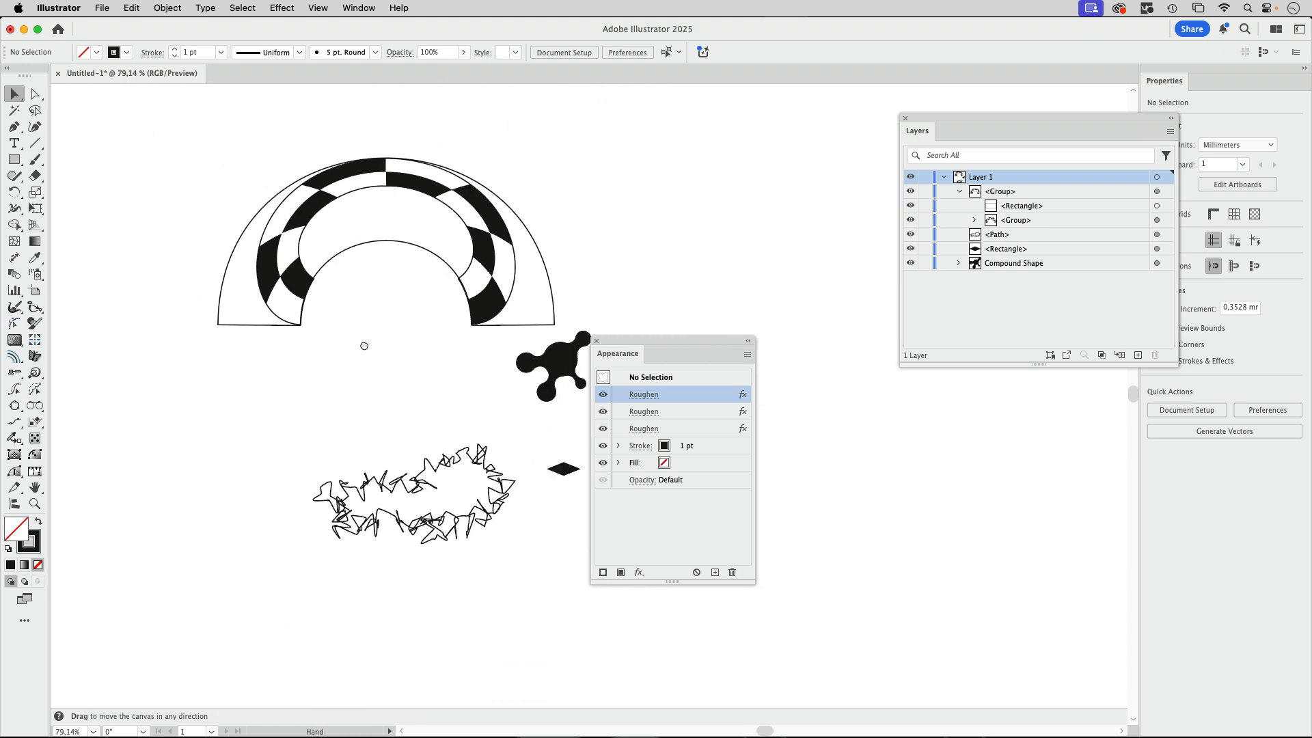
scroll(342, 359, "up", 4)
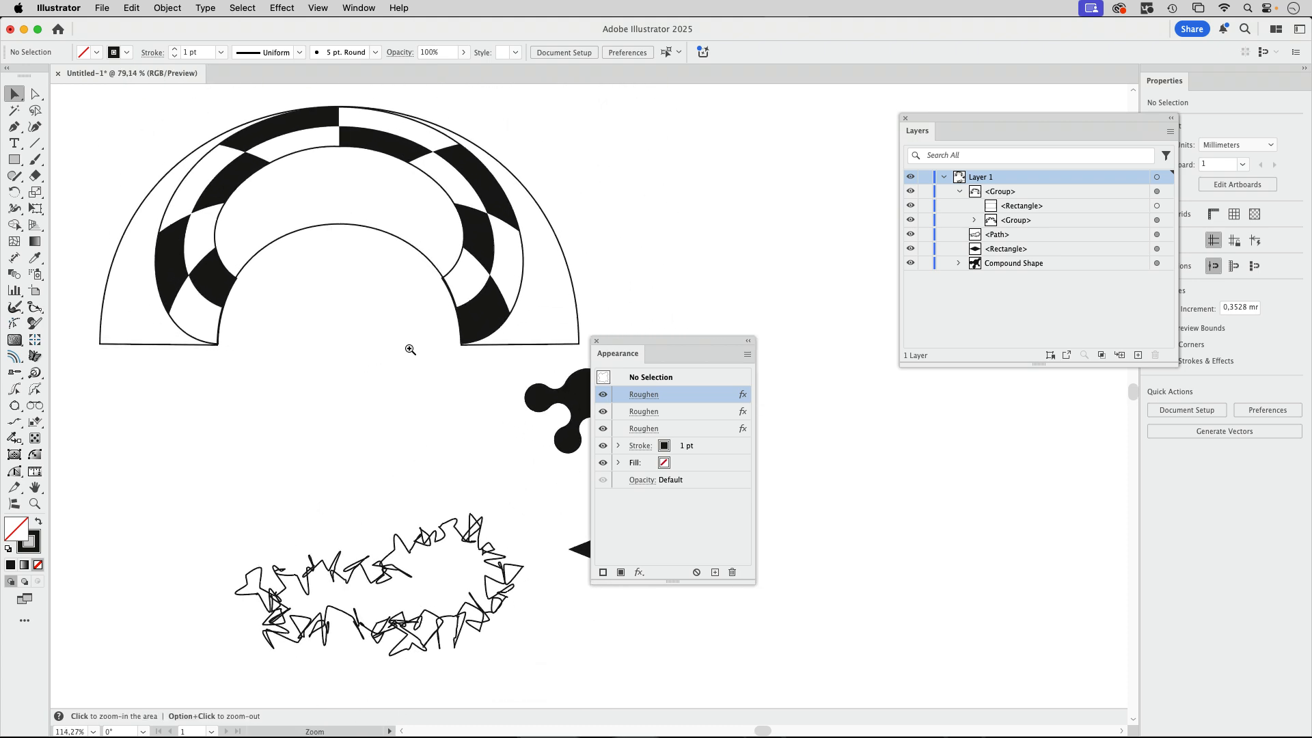
left_click_drag(619, 342, 747, 350)
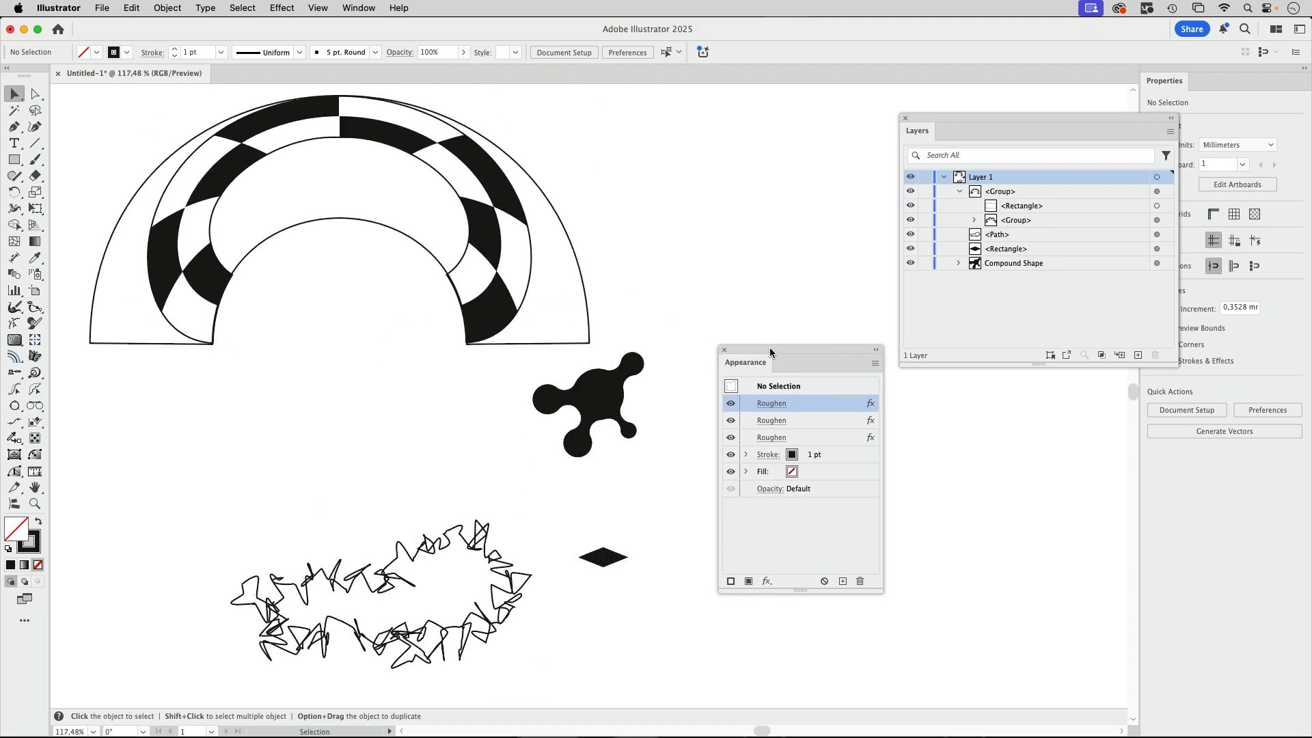